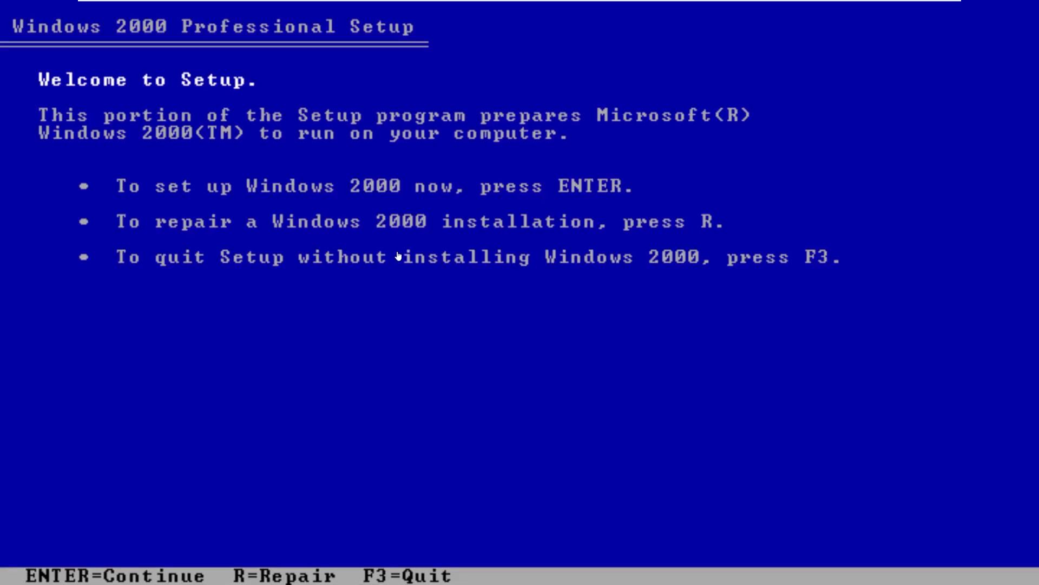
# Start Windows 2000 Setup in the VM, which reports that no hard disk drives were found
pyautogui.click(399, 255)
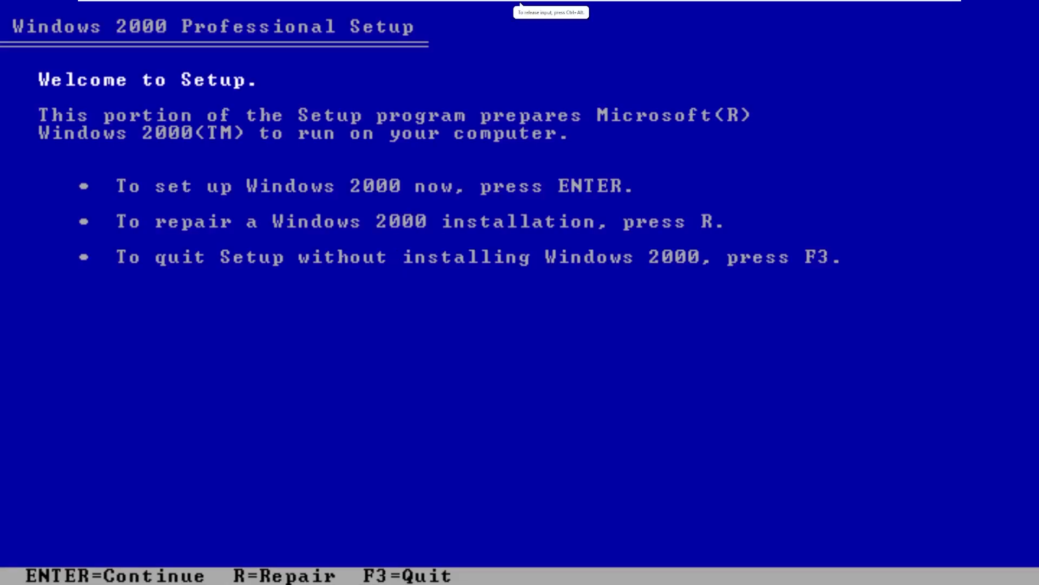
pyautogui.hotkey('ctrl', 'alt')
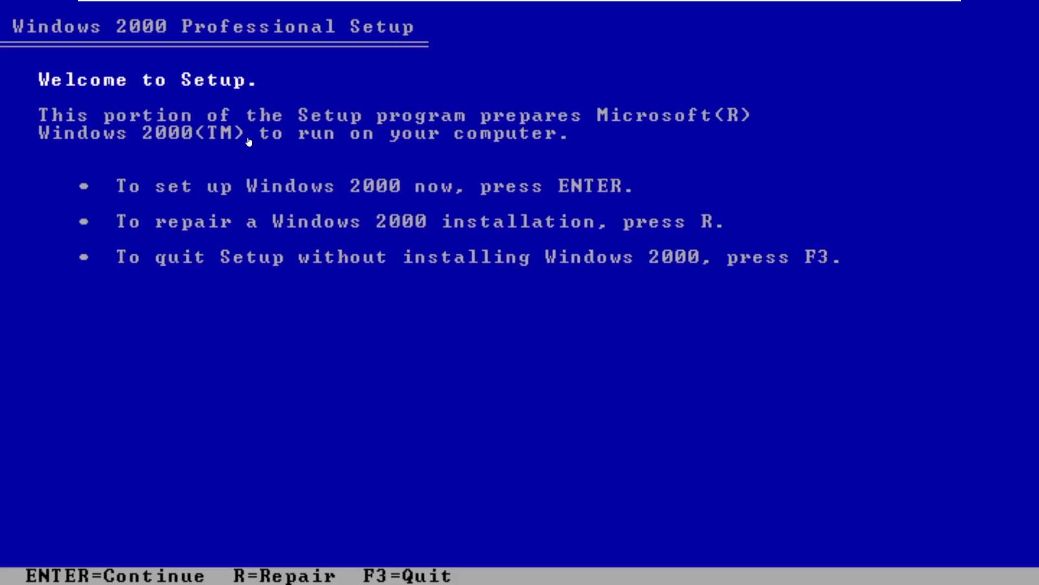
pyautogui.click(517, 6)
pyautogui.press('Return')
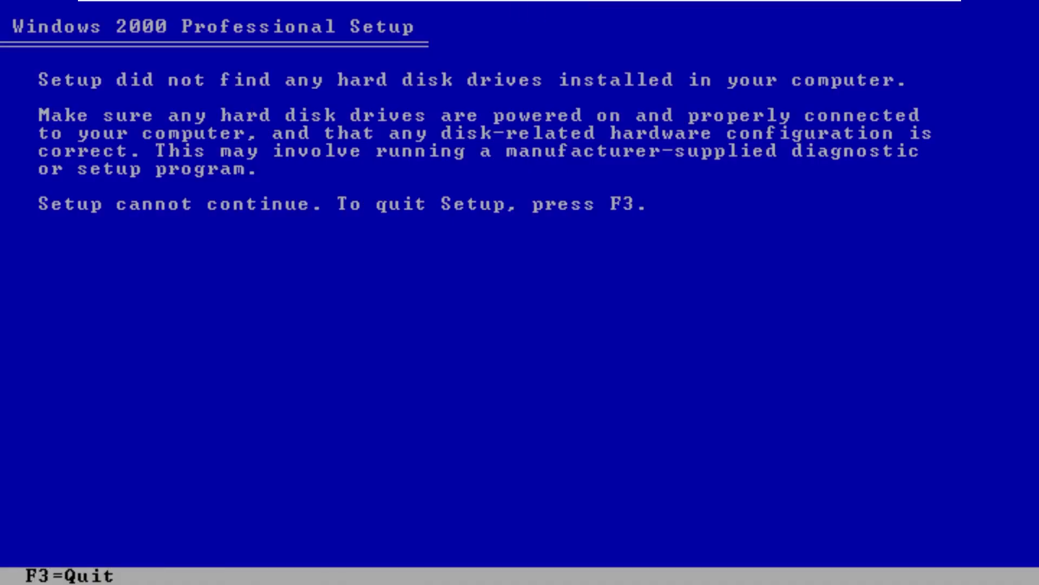
pyautogui.hotkey('ctrl', 'alt')
# Power off the VM and remove its existing SCSI hard disk in VM Settings
pyautogui.click(211, 6)
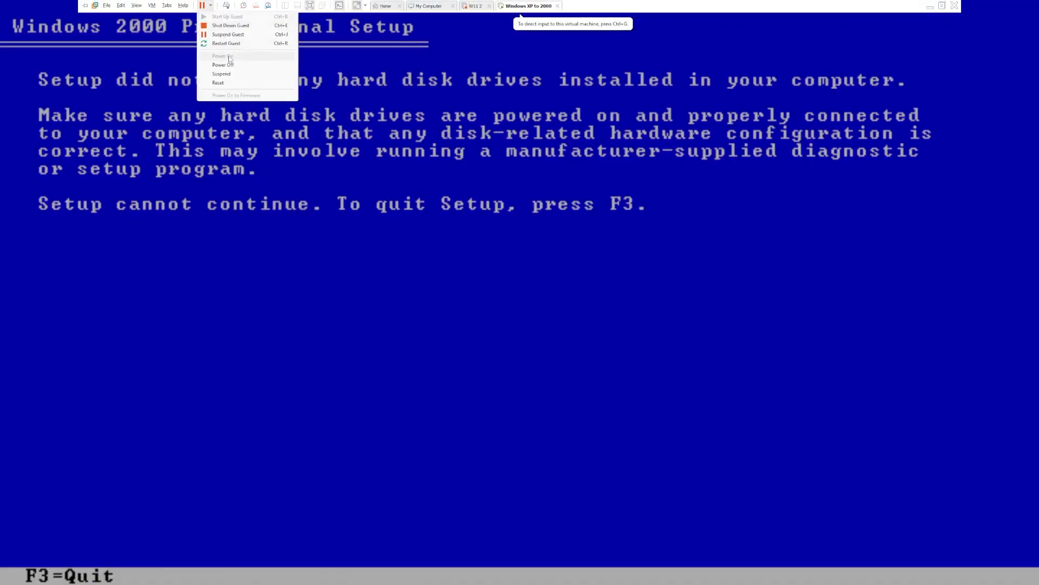
pyautogui.click(227, 64)
pyautogui.click(533, 319)
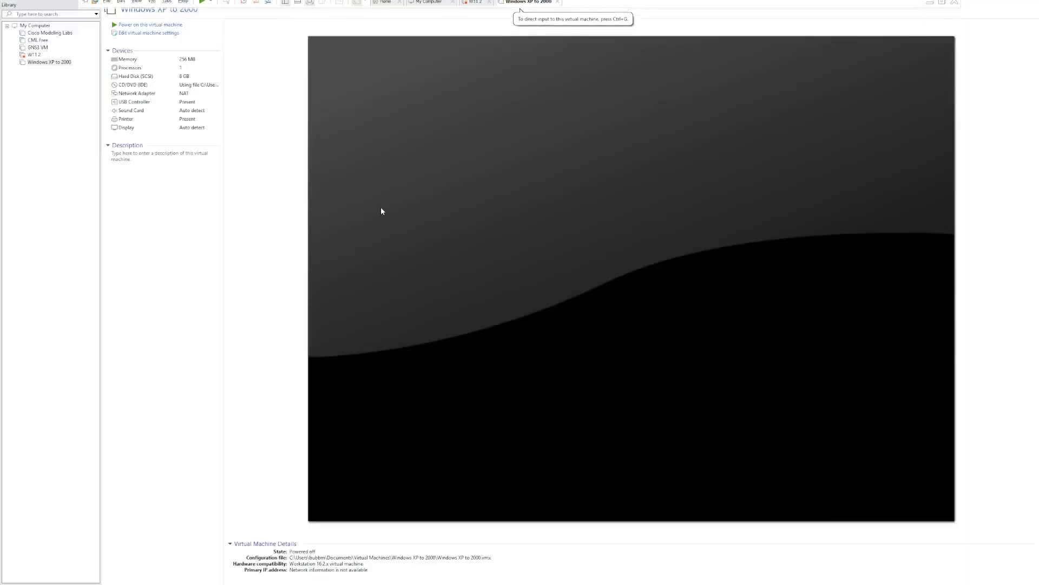
pyautogui.doubleClick(210, 57)
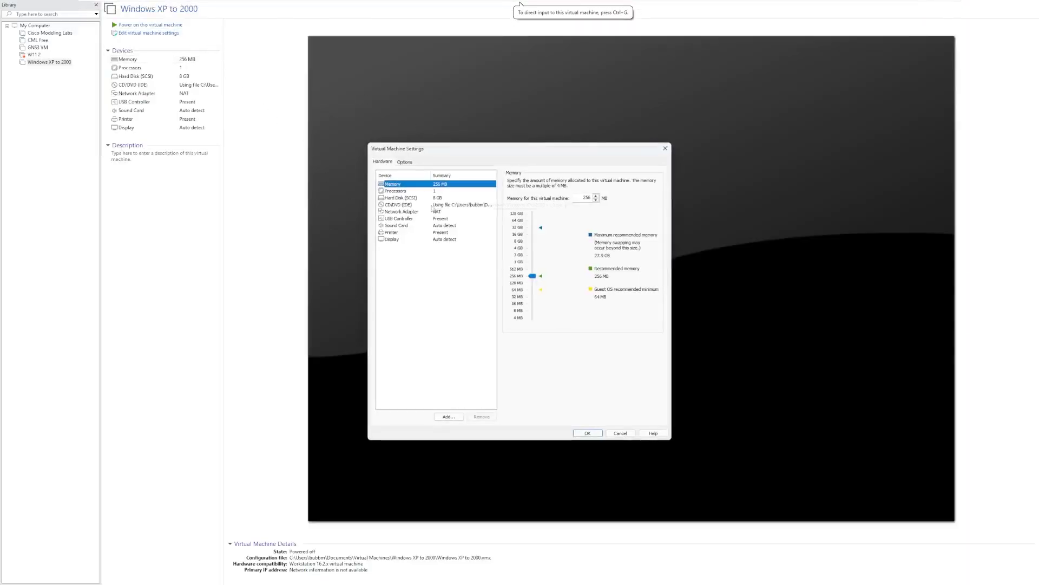
pyautogui.click(430, 199)
pyautogui.click(481, 416)
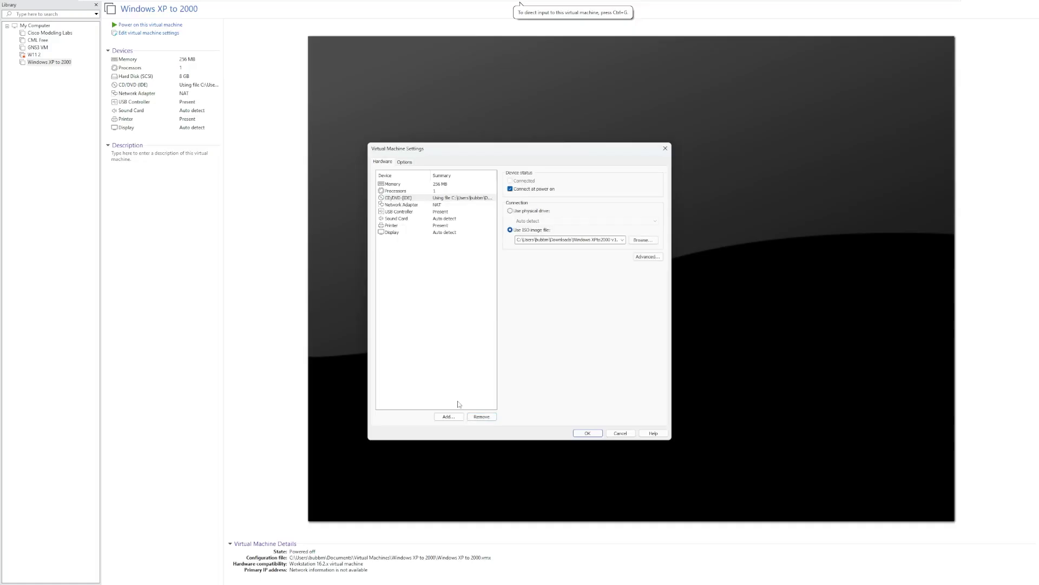
# Add a new 8 GB virtual hard disk through the Add Hardware wizard
pyautogui.click(448, 416)
pyautogui.click(558, 374)
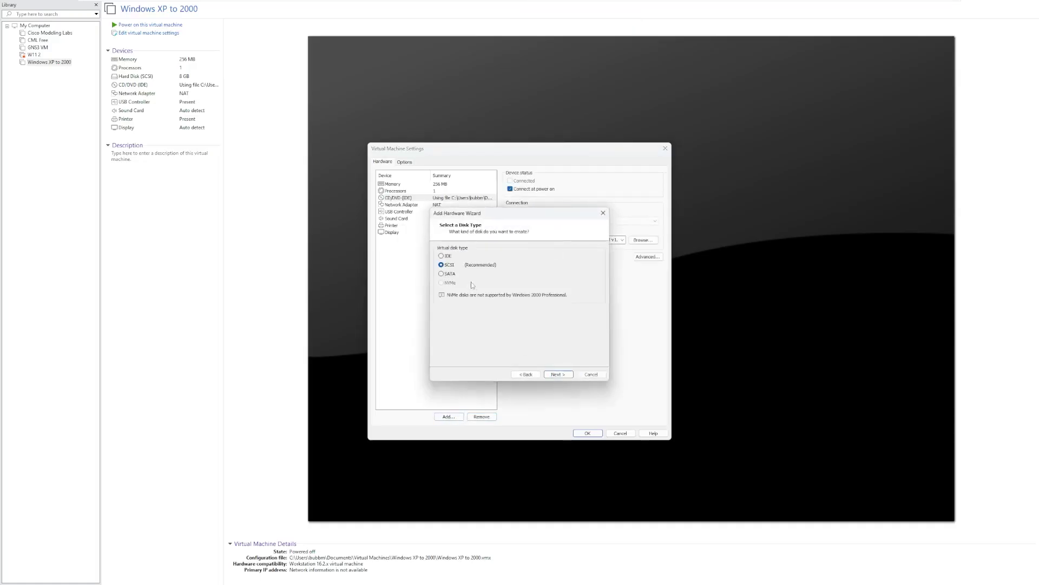
pyautogui.click(557, 375)
pyautogui.click(557, 375)
pyautogui.click(557, 374)
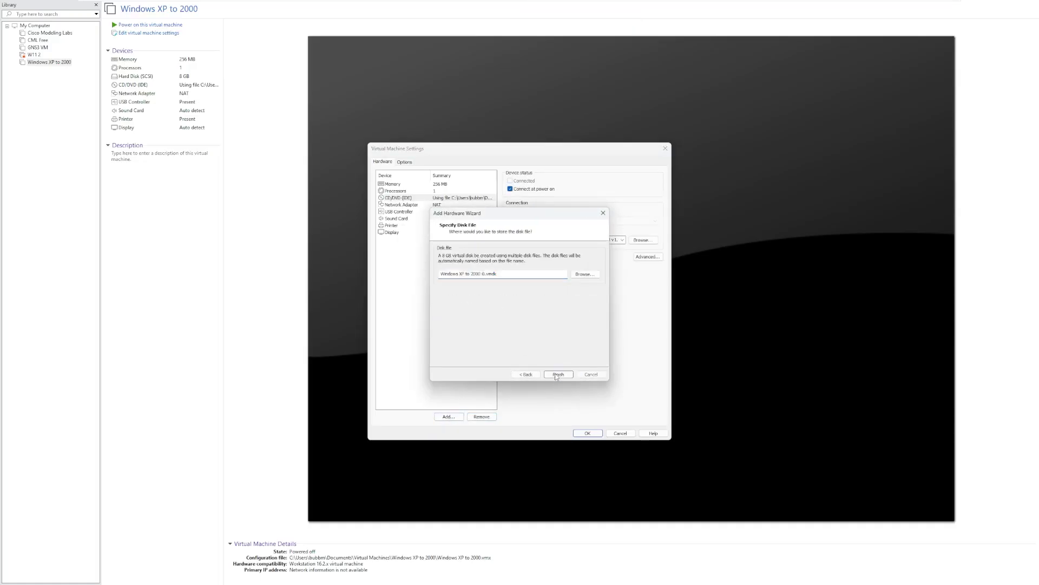
pyautogui.click(557, 375)
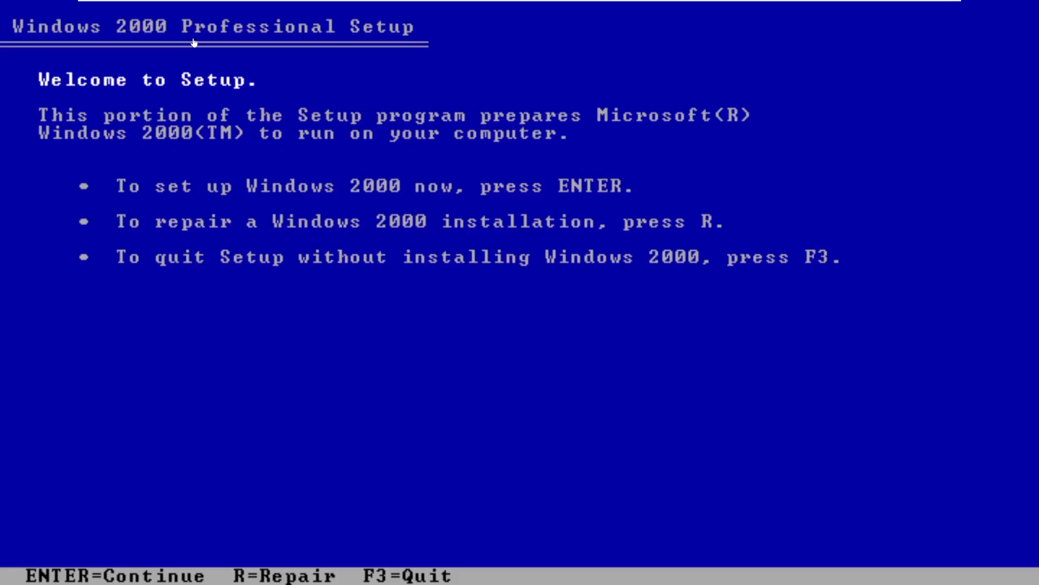
# Accept the license and quick-format an NTFS partition on the 8189 MB unpartitioned space
pyautogui.click(520, 17)
pyautogui.press('Return')
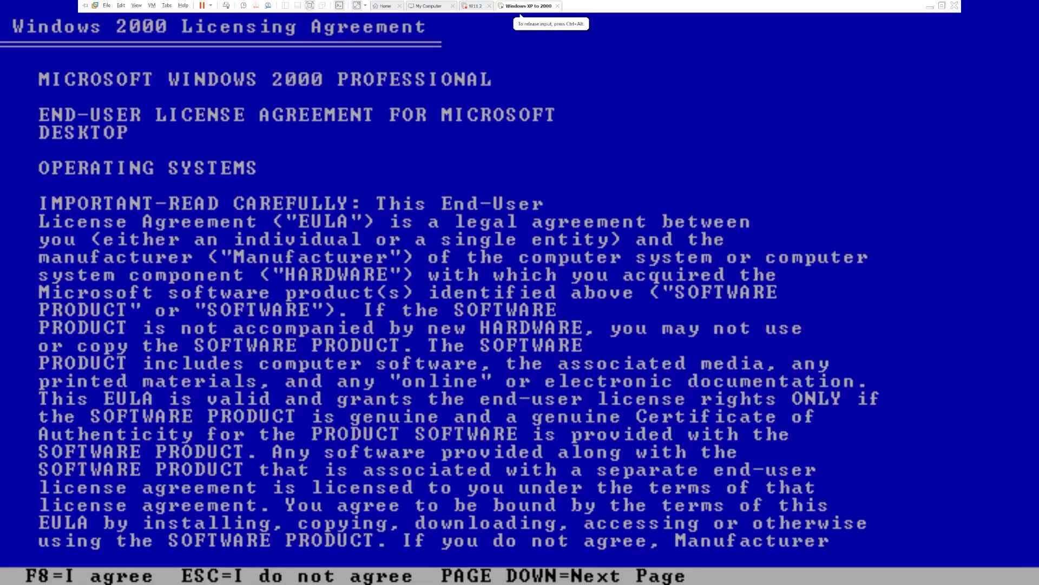
pyautogui.press('F8')
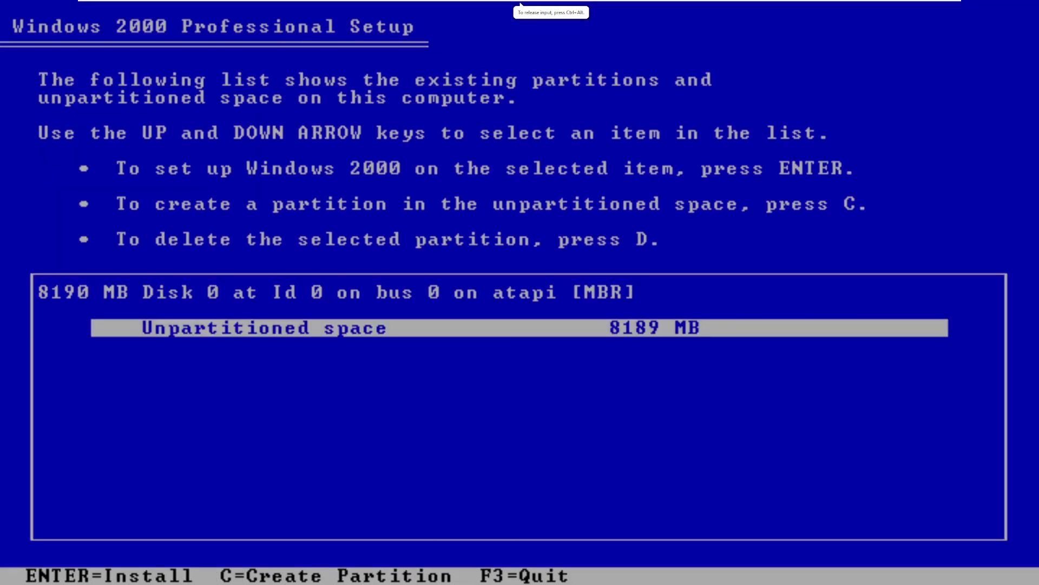
pyautogui.press('Return')
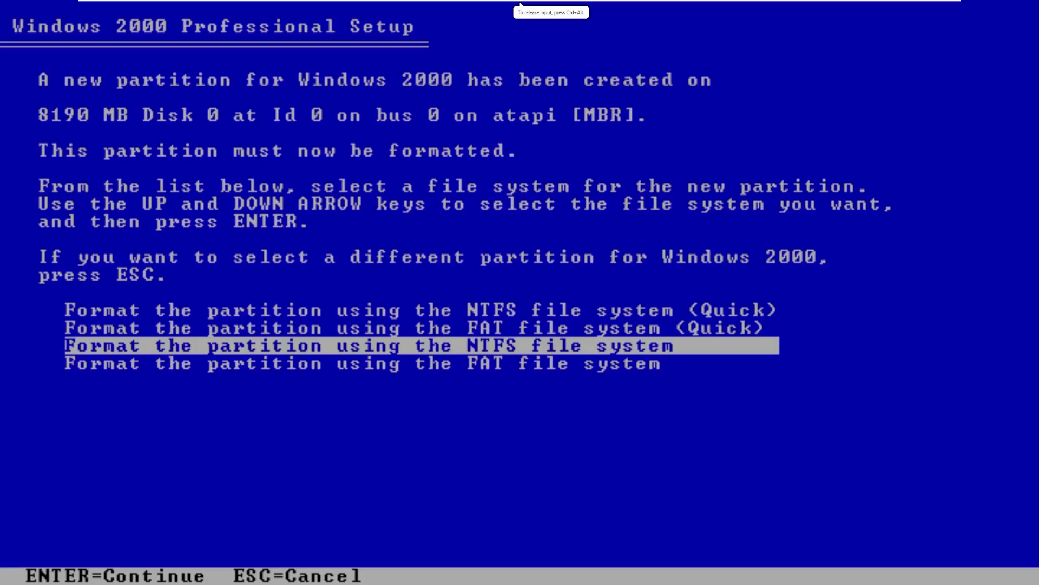
pyautogui.press('Up')
pyautogui.press('Up')
pyautogui.press('Return')
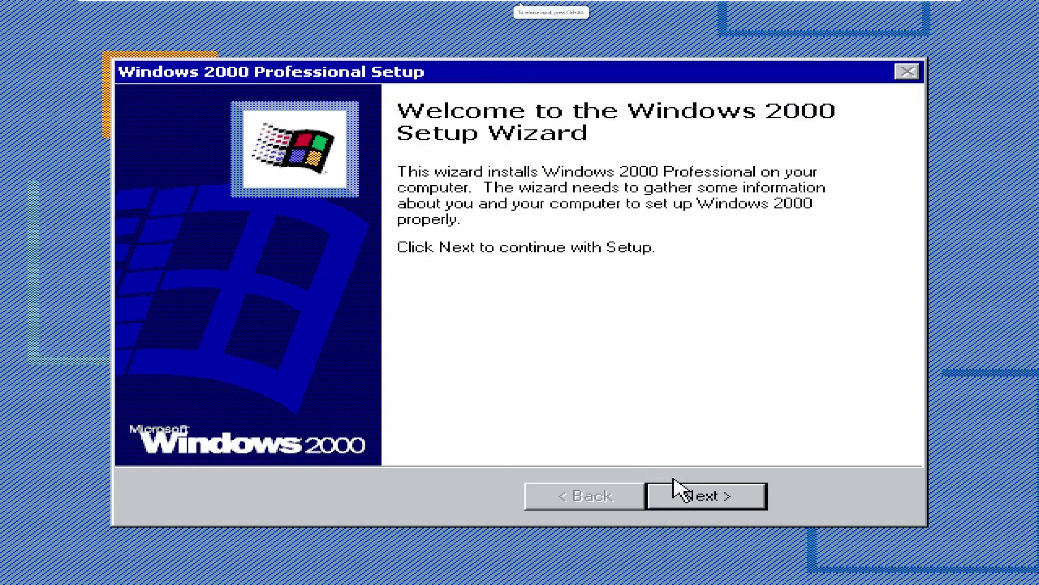
# Move past the Setup welcome page and let Windows 2000 install devices
pyautogui.click(674, 488)
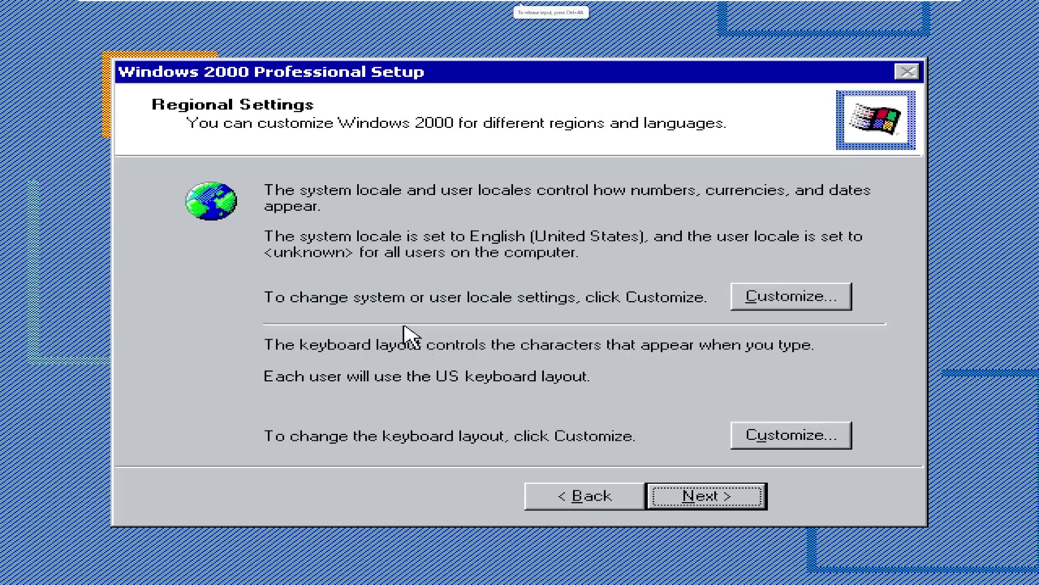
# Keep default regional settings, enter owner name 'Windows' and type the product key
pyautogui.click(711, 494)
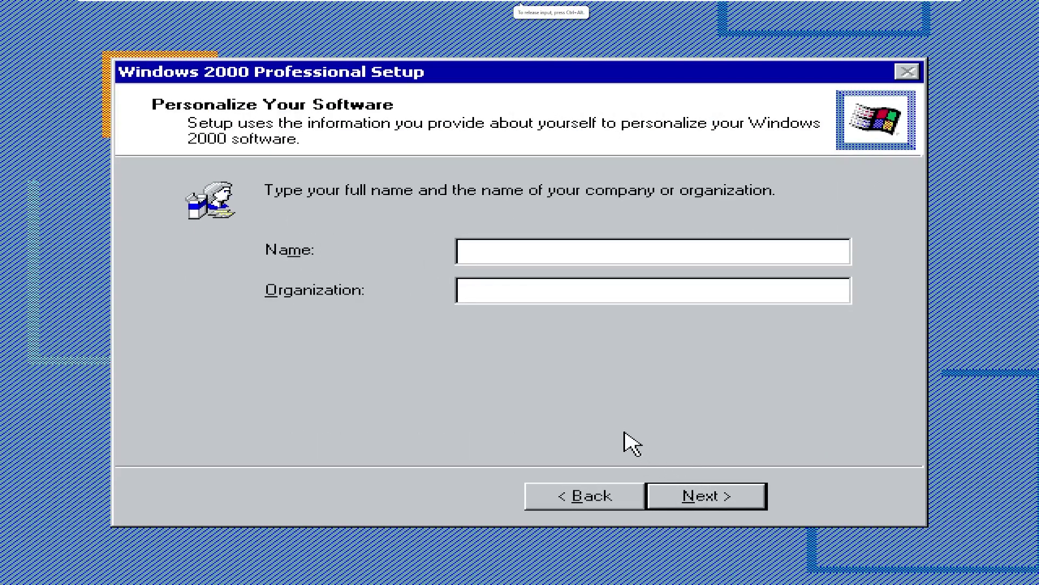
pyautogui.write('Windows')
pyautogui.press('Return')
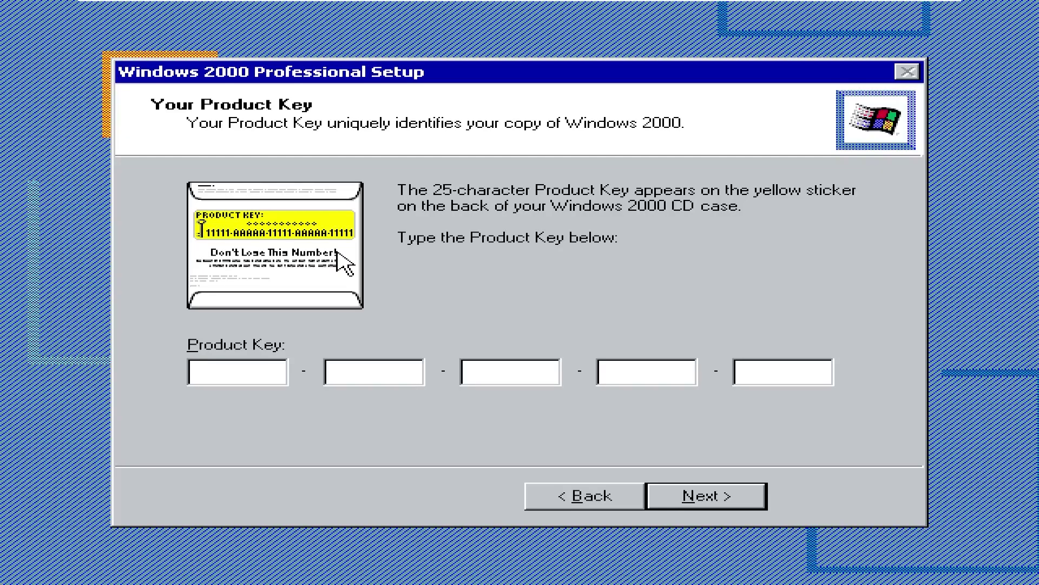
pyautogui.write('M')
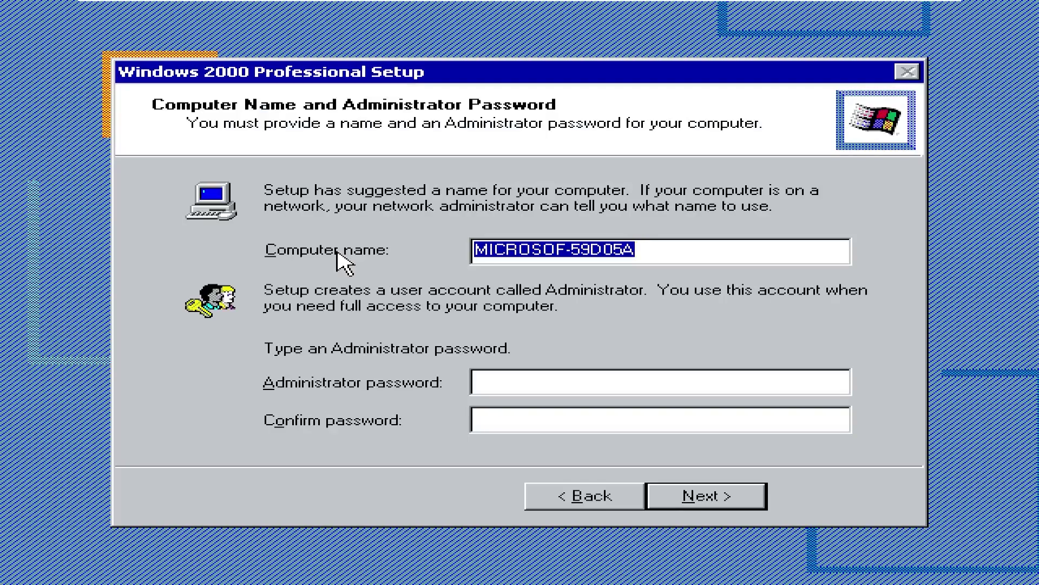
# Keep the suggested computer name and the Pacific time zone
pyautogui.click(705, 489)
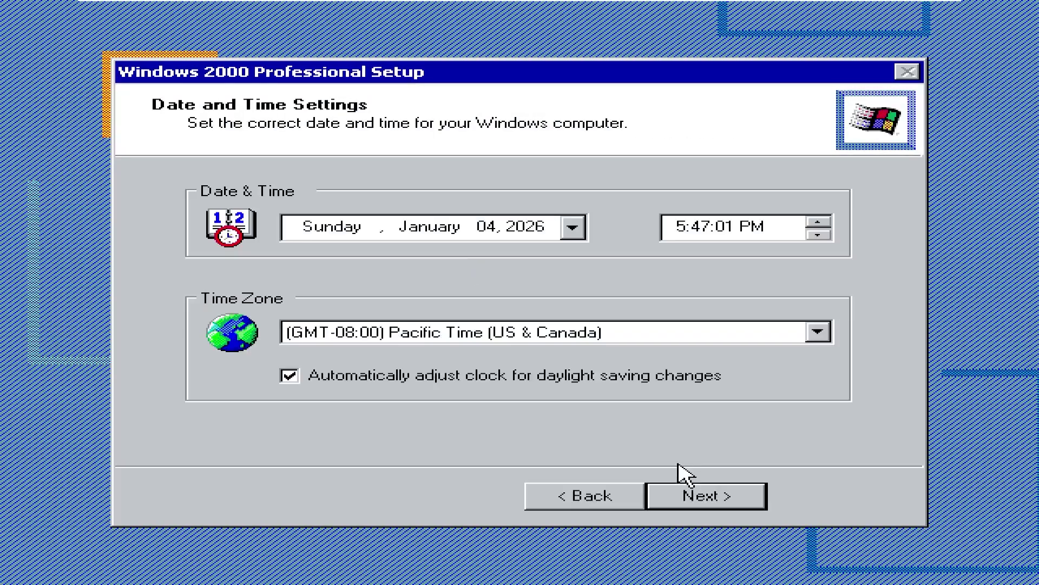
pyautogui.click(635, 330)
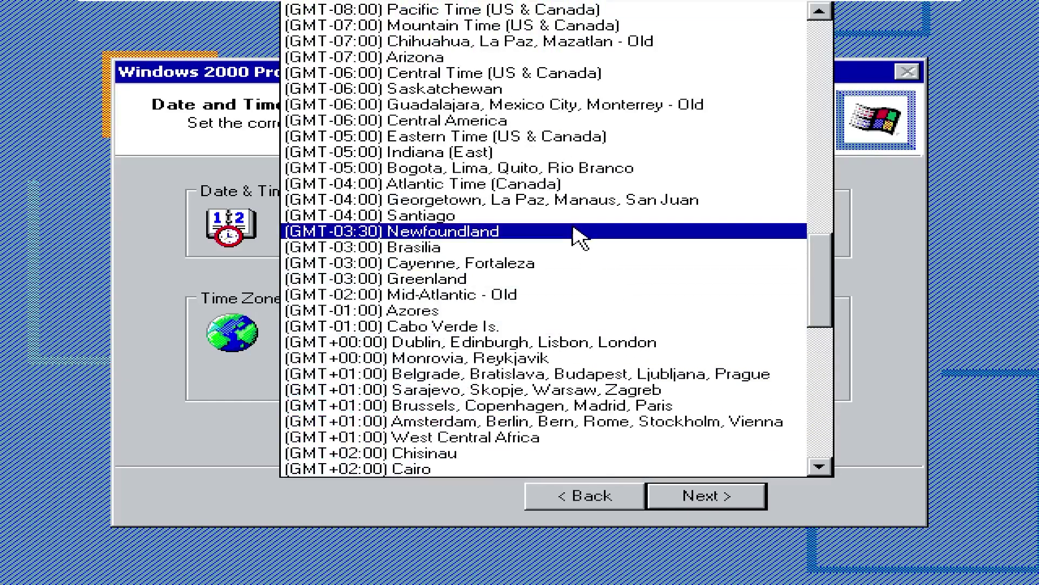
pyautogui.click(858, 332)
pyautogui.click(752, 506)
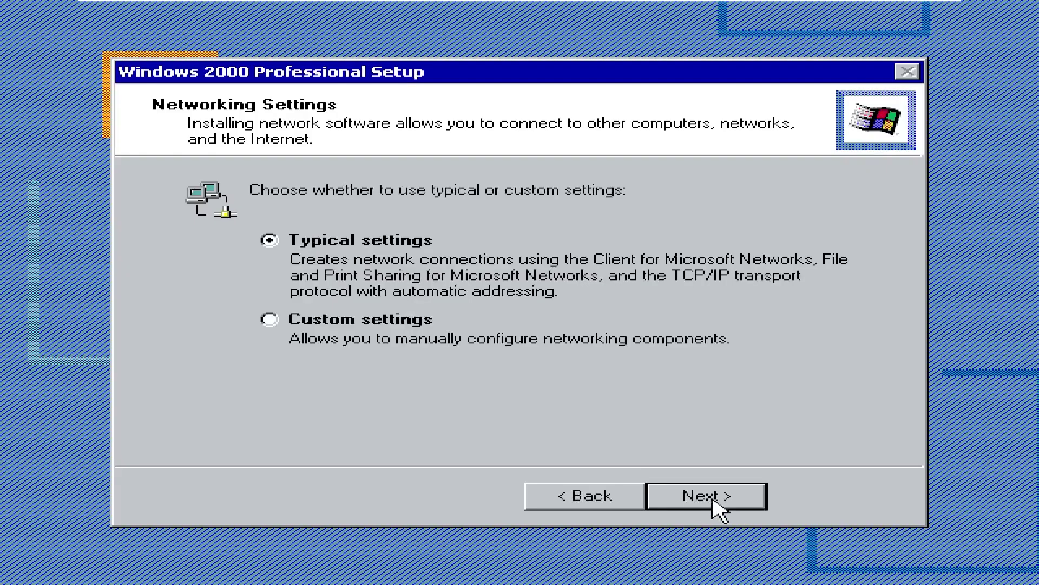
# Keep Typical network settings and the default workgroup so setup finishes at the desktop
pyautogui.click(710, 496)
pyautogui.click(732, 508)
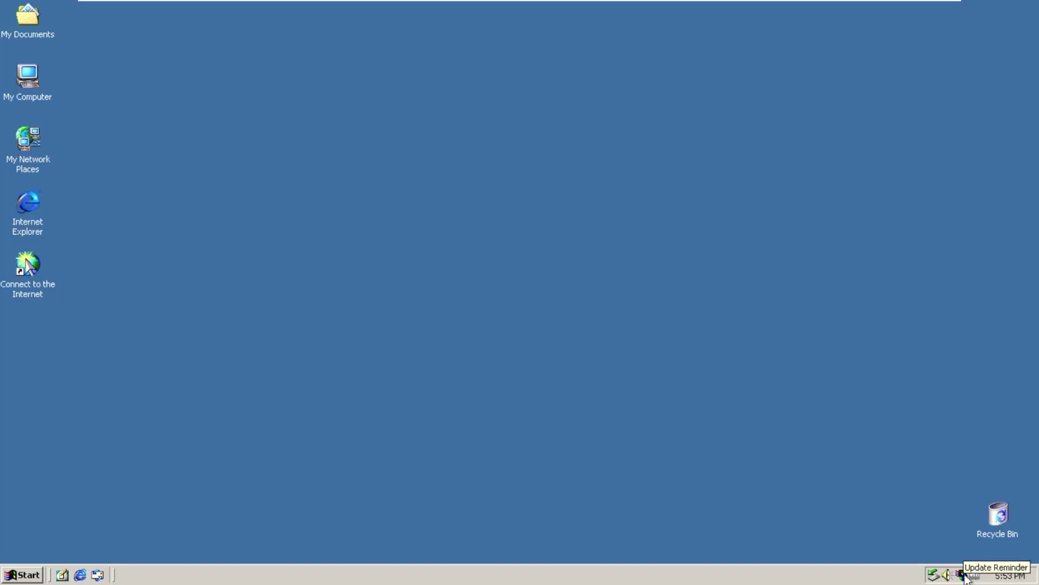
pyautogui.click(962, 575)
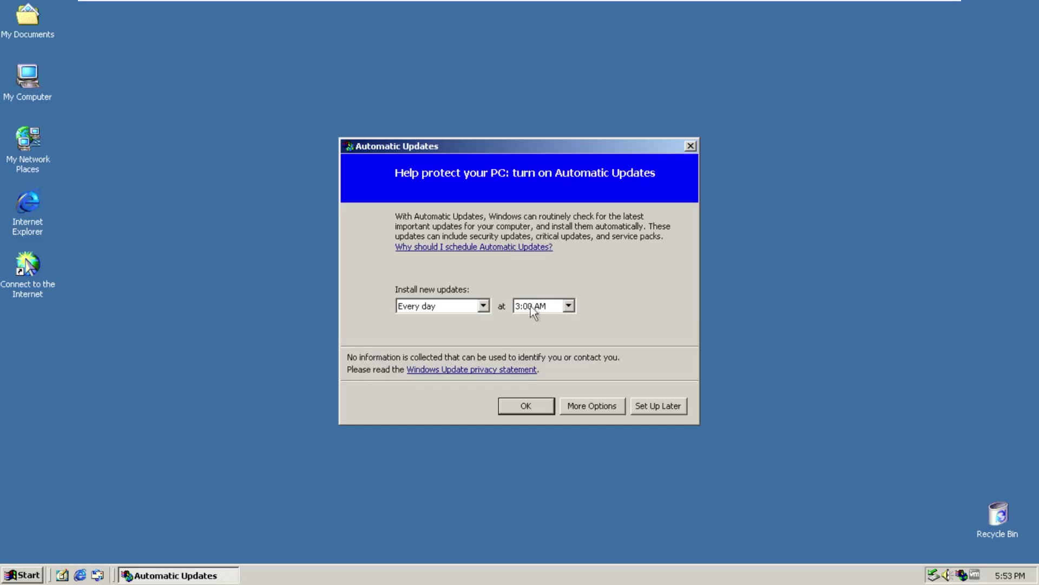
pyautogui.click(516, 371)
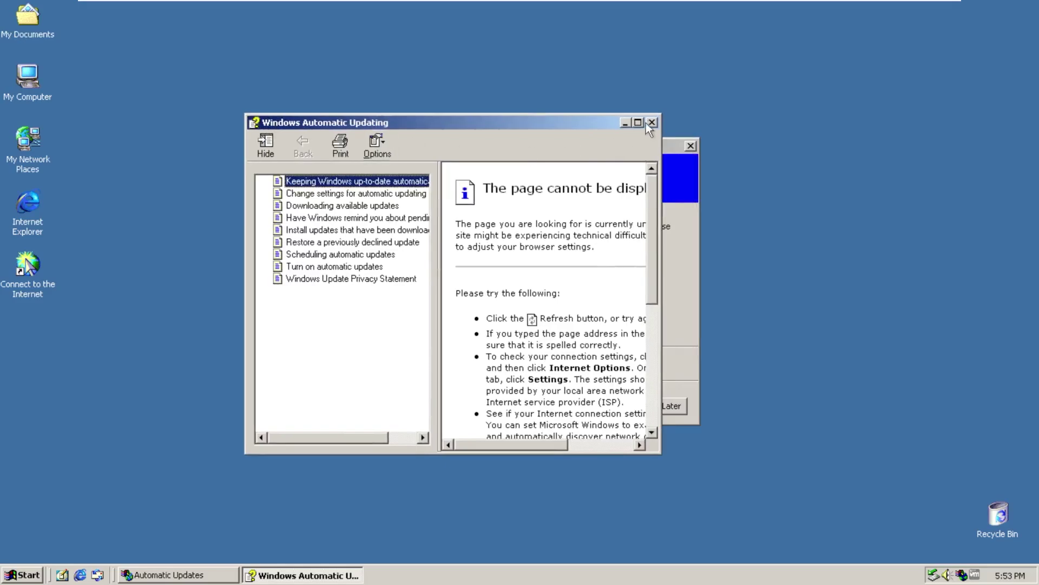
pyautogui.click(648, 123)
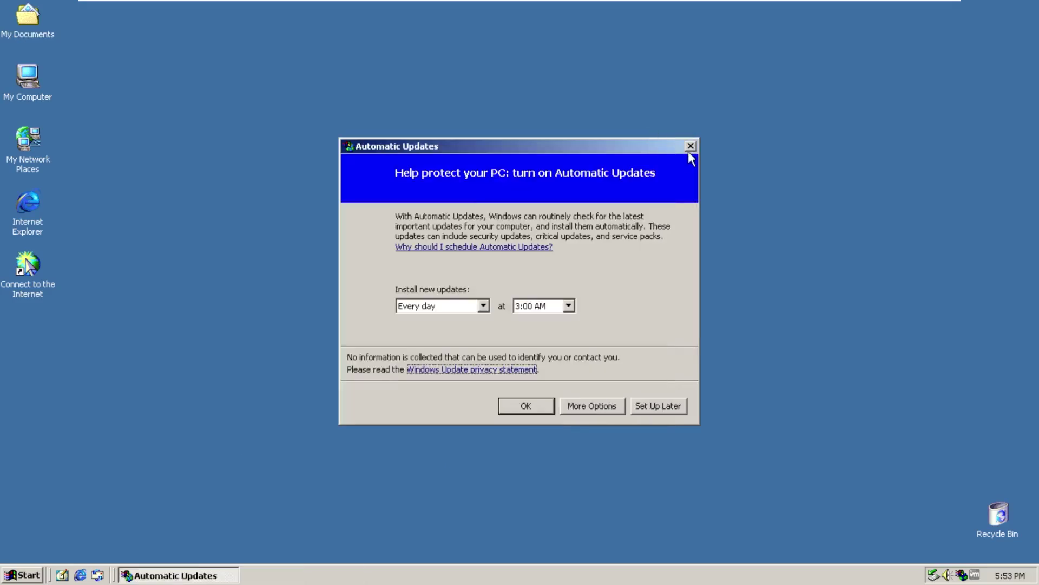
pyautogui.click(690, 146)
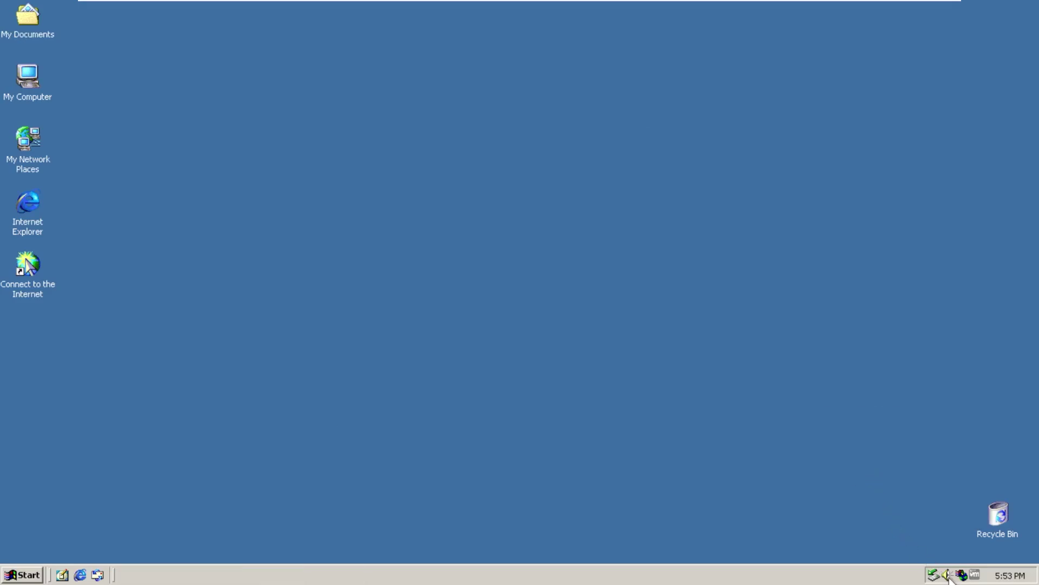
pyautogui.click(945, 574)
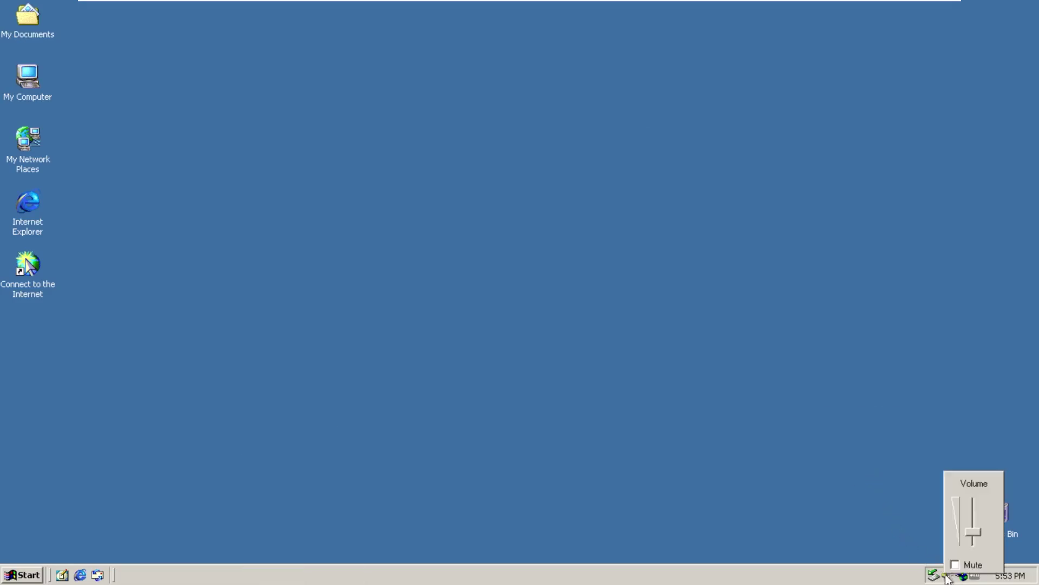
pyautogui.click(846, 503)
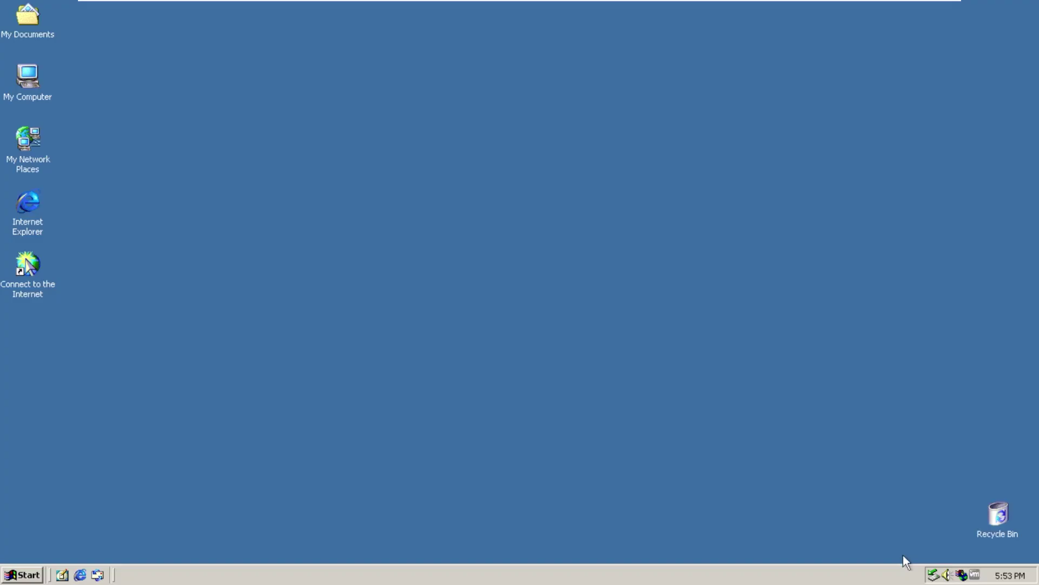
pyautogui.click(941, 577)
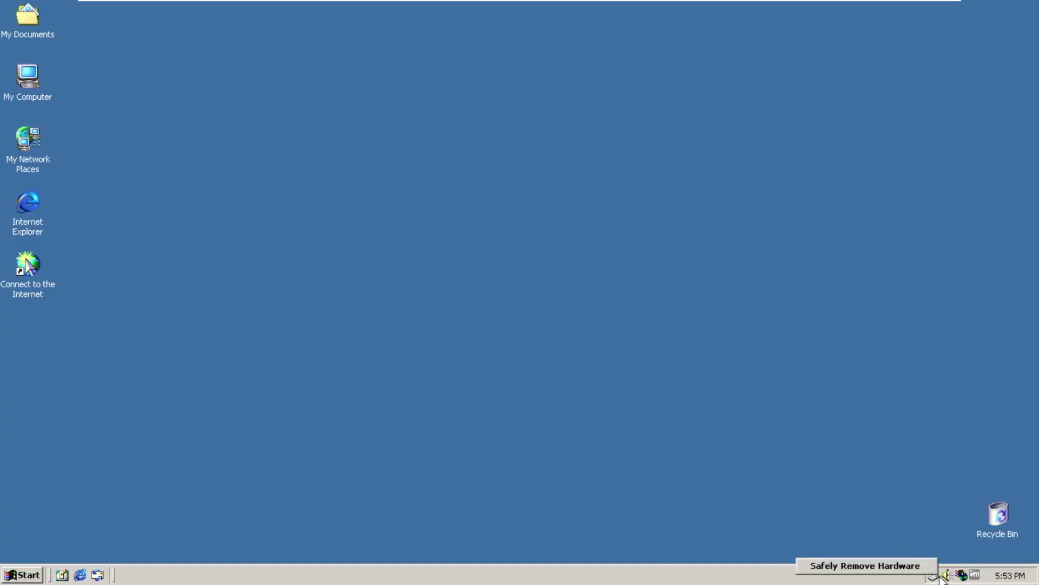
pyautogui.click(921, 565)
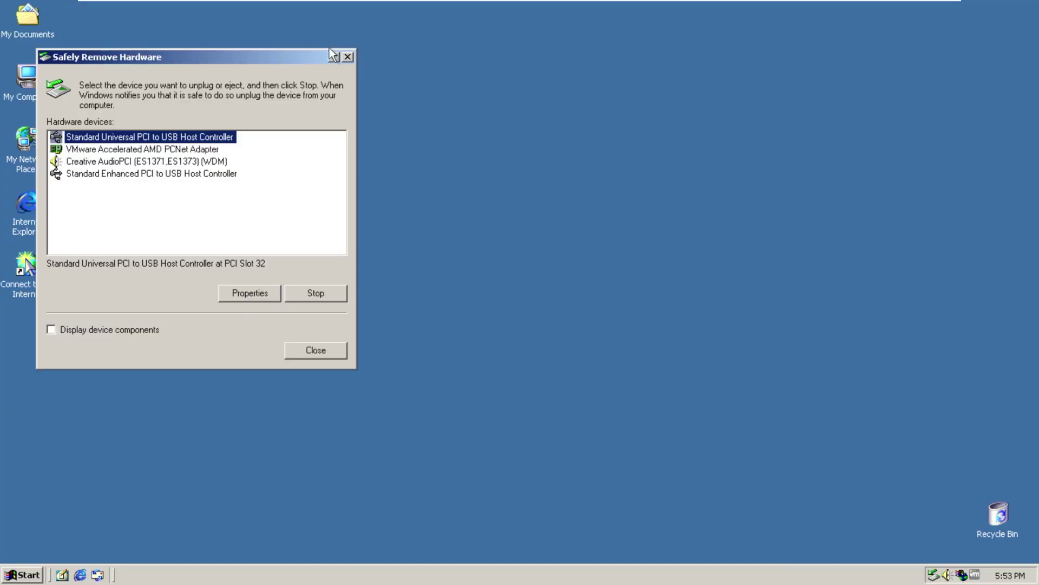
pyautogui.click(347, 57)
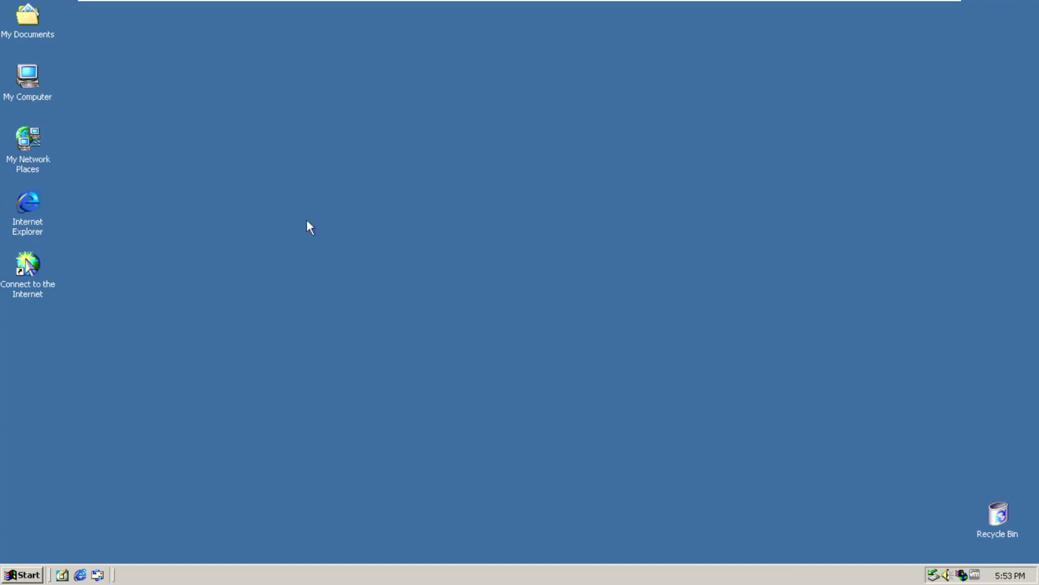
# Launch the Internet Connection Wizard from quick launch, cancel it, then relaunch it
pyautogui.click(97, 574)
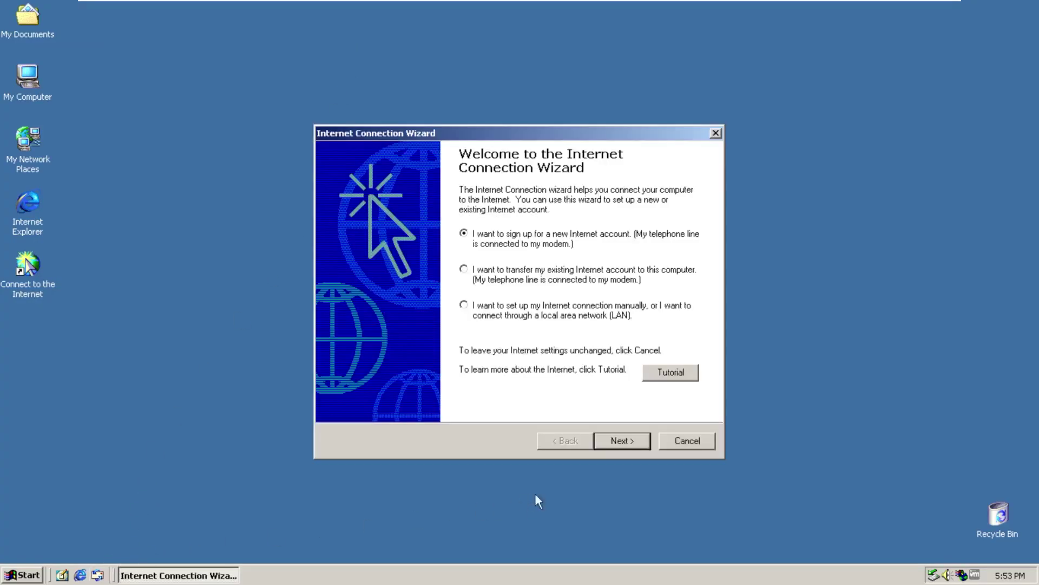
pyautogui.click(678, 443)
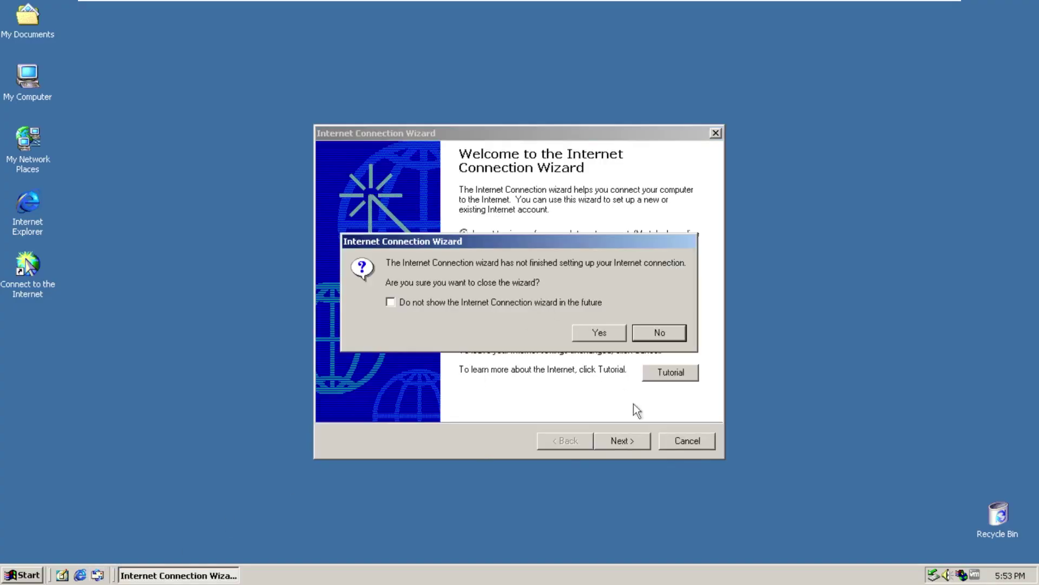
pyautogui.click(598, 332)
pyautogui.click(81, 574)
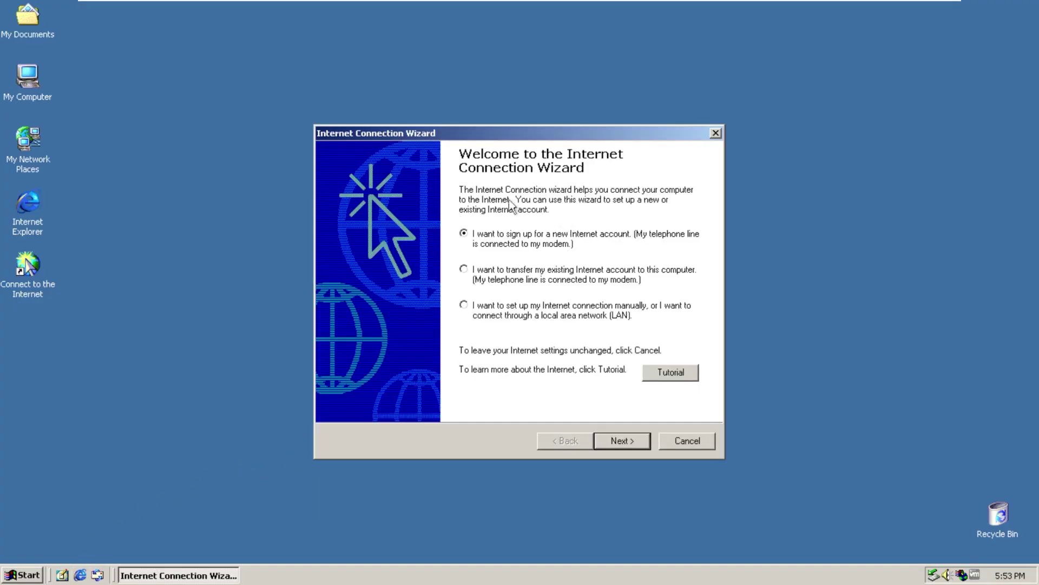
# Choose a local area network connection, skip proxy settings and decline a mail account
pyautogui.click(621, 440)
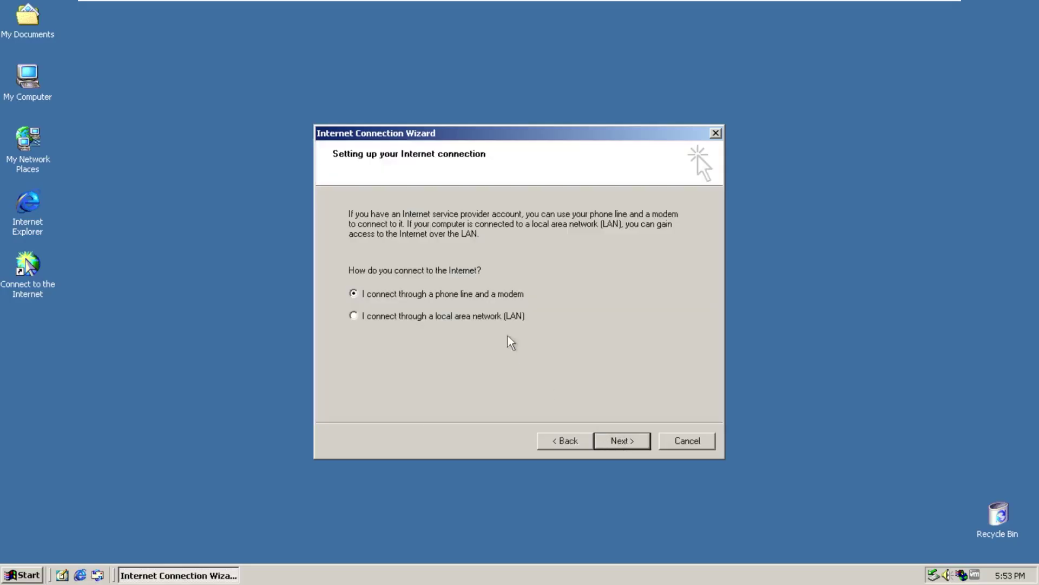
pyautogui.click(490, 317)
pyautogui.click(613, 440)
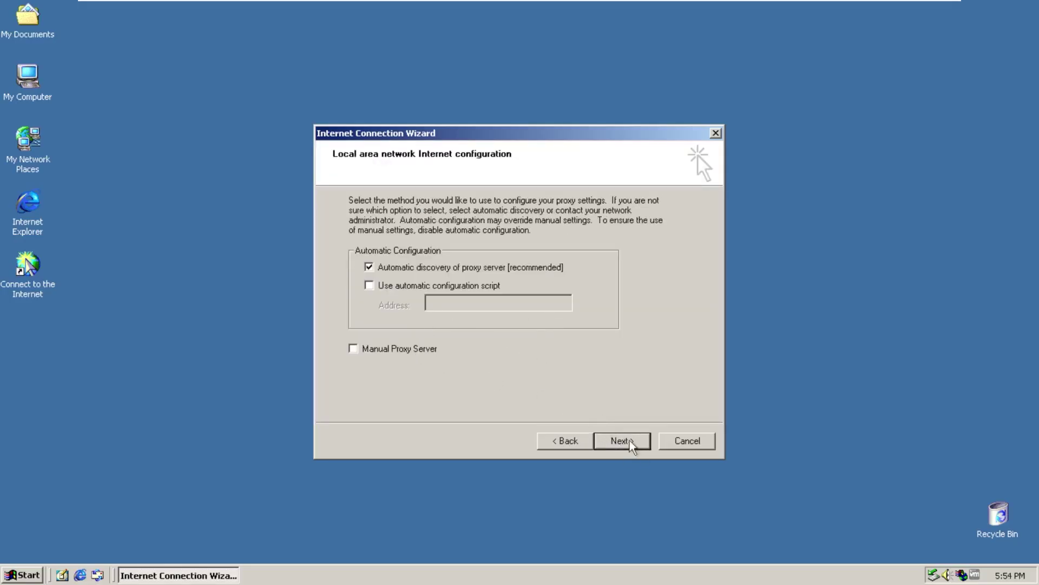
pyautogui.click(490, 270)
pyautogui.click(617, 440)
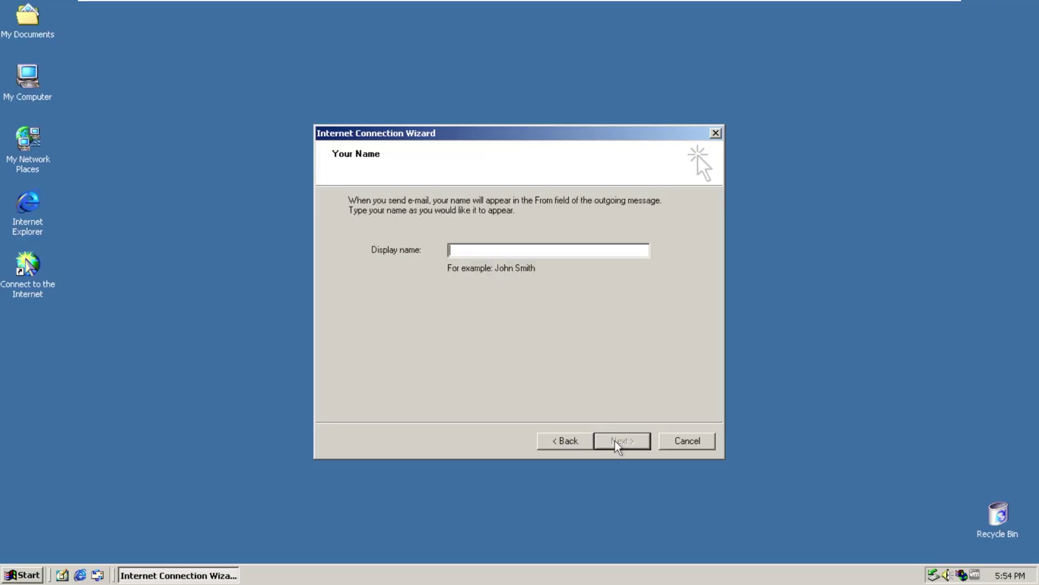
pyautogui.click(578, 440)
pyautogui.click(368, 314)
# Finish the connection wizard and search for google.com in Internet Explorer
pyautogui.click(622, 439)
pyautogui.click(621, 440)
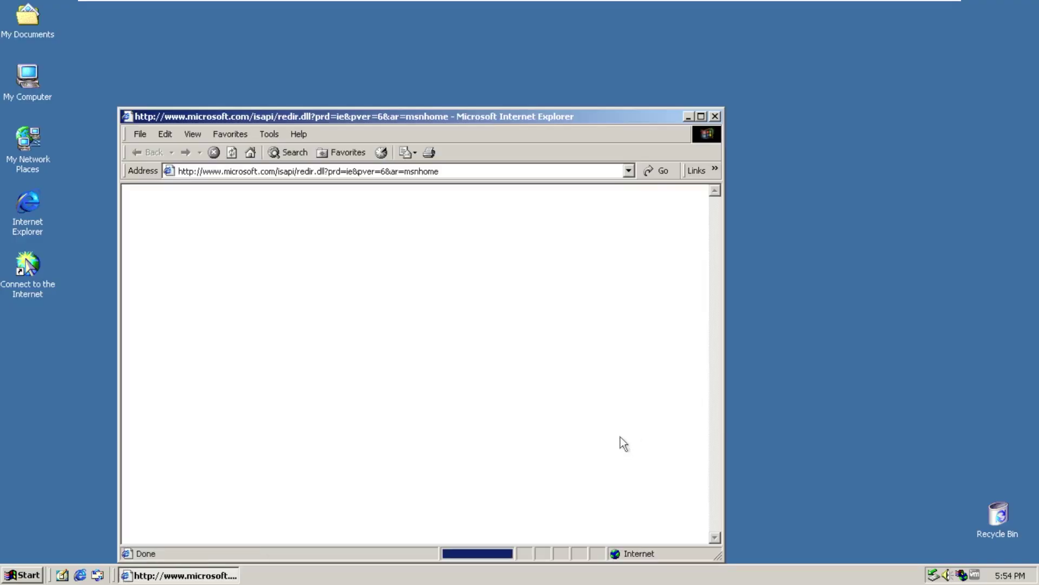
pyautogui.click(517, 173)
pyautogui.write('google.com')
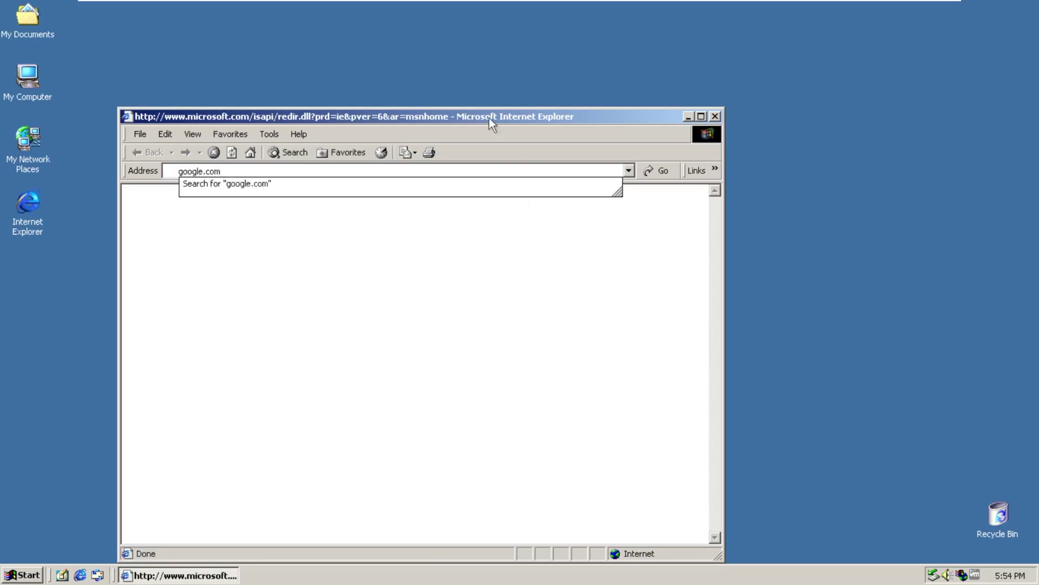
pyautogui.click(298, 186)
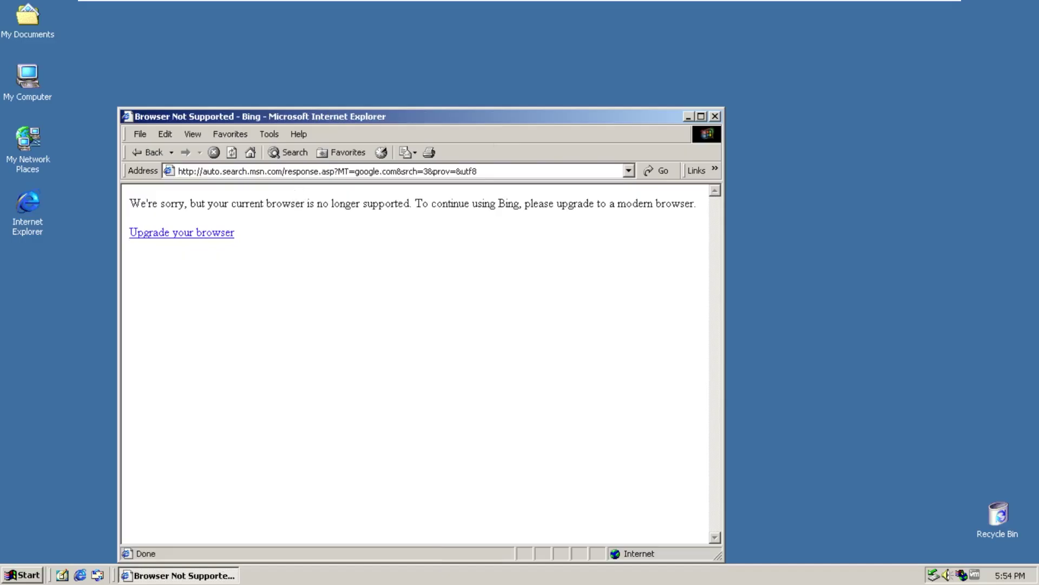
# View Help > About Internet Explorer for the version, then close the browser
pyautogui.moveTo(232, 203); pyautogui.dragTo(276, 231)
pyautogui.click(276, 232)
pyautogui.click(301, 134)
pyautogui.click(324, 223)
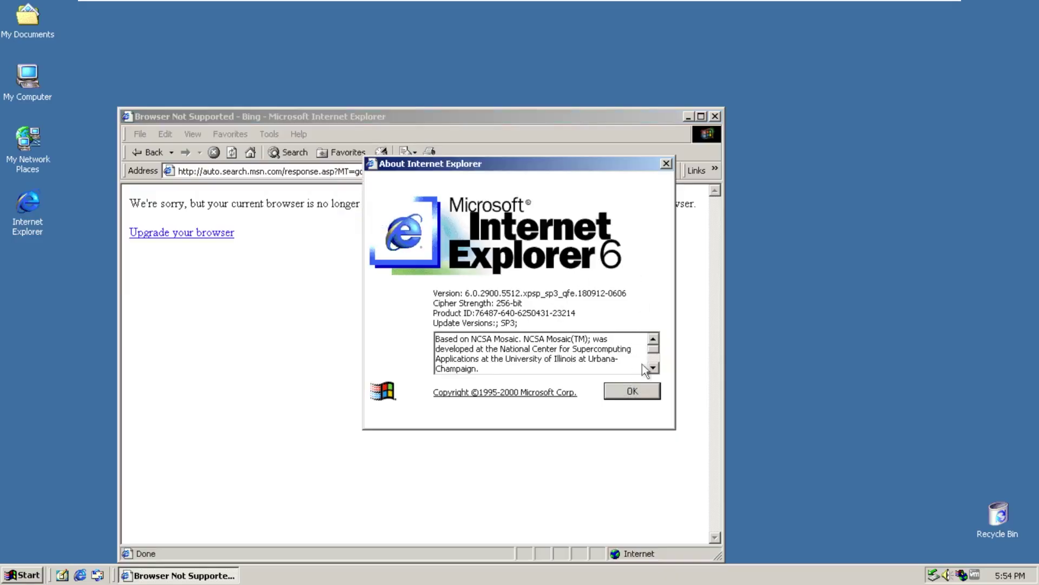
pyautogui.click(647, 395)
pyautogui.click(715, 116)
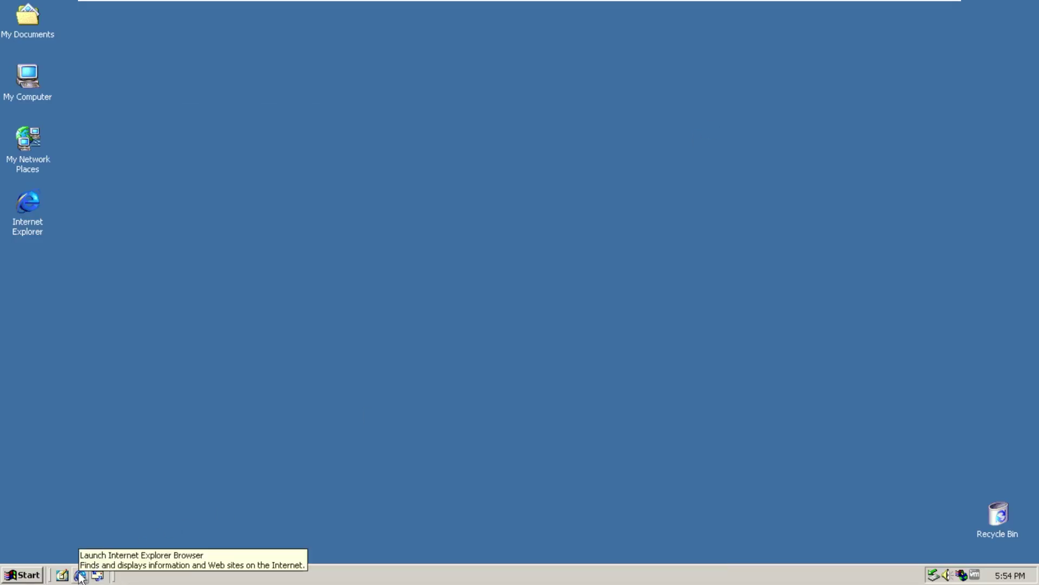
pyautogui.click(29, 578)
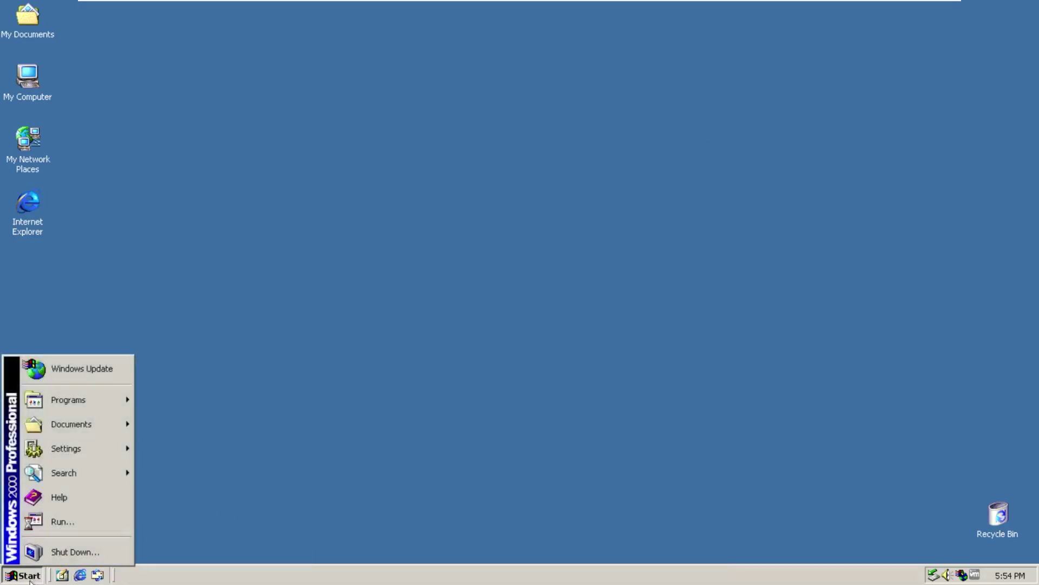
pyautogui.click(399, 515)
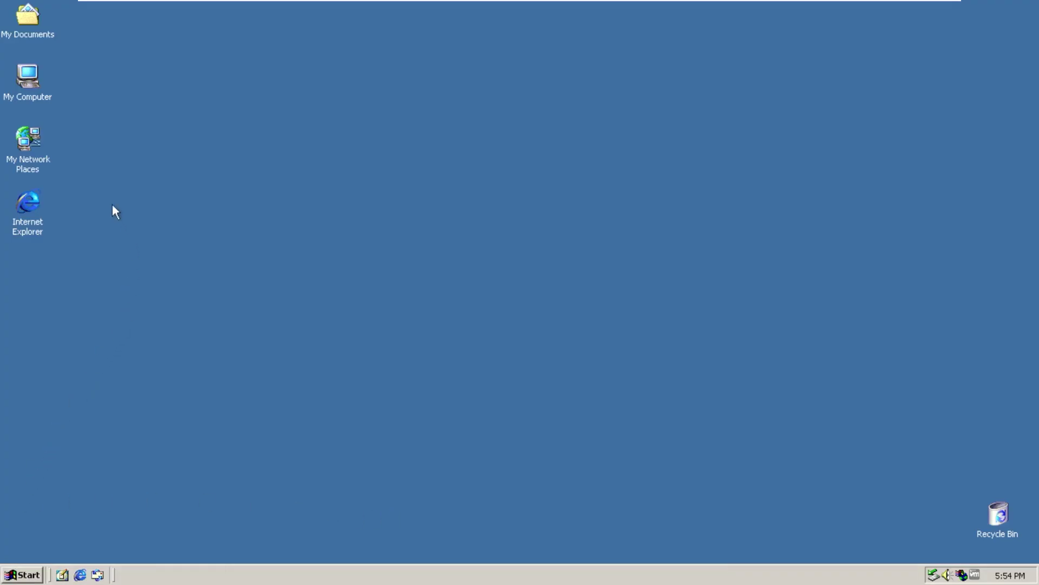
pyautogui.doubleClick(37, 22)
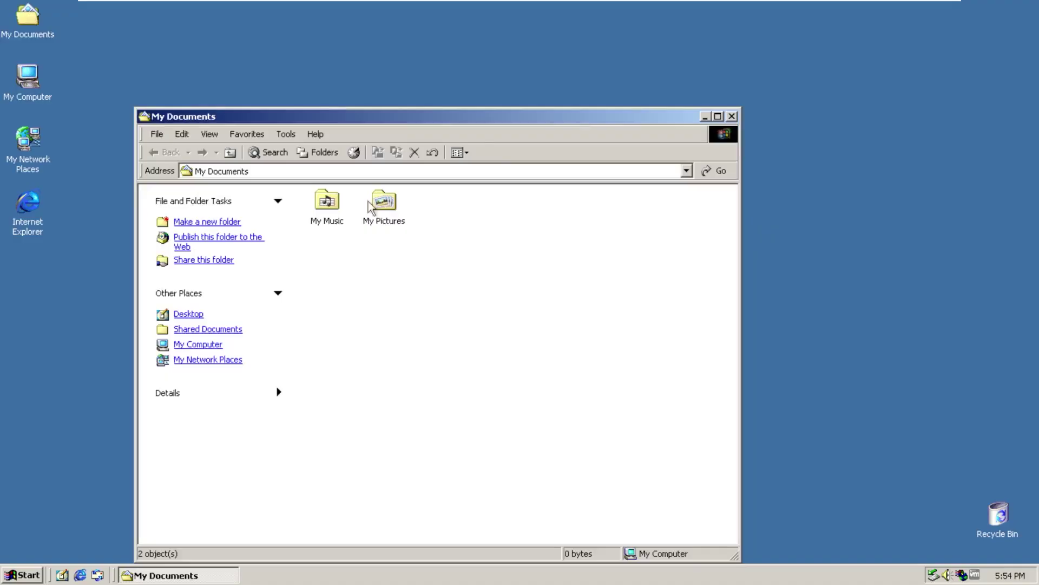
pyautogui.doubleClick(339, 205)
pyautogui.press('BackSpace')
pyautogui.click(365, 206)
pyautogui.doubleClick(384, 206)
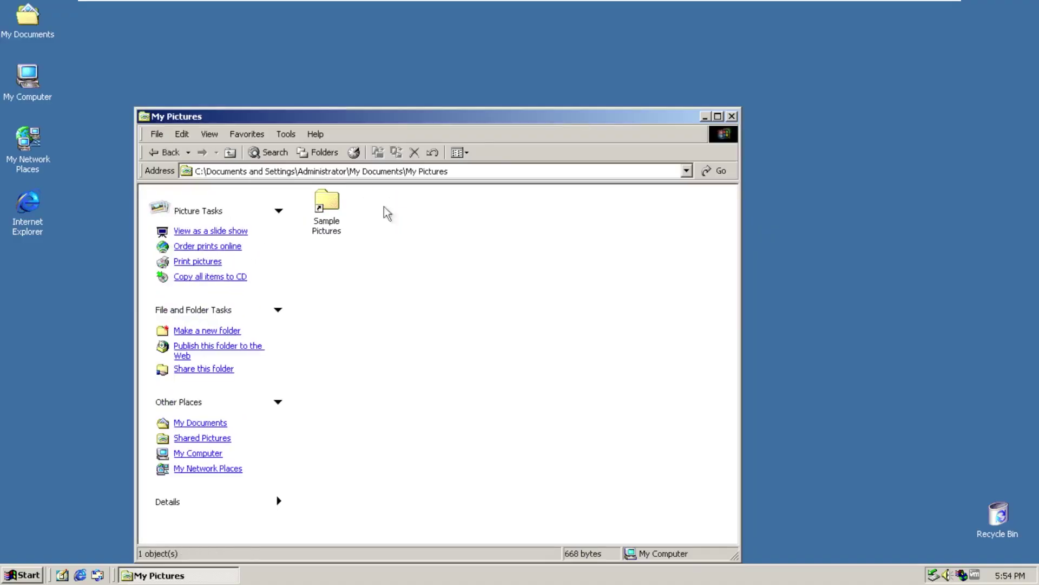
pyautogui.click(731, 116)
pyautogui.doubleClick(42, 78)
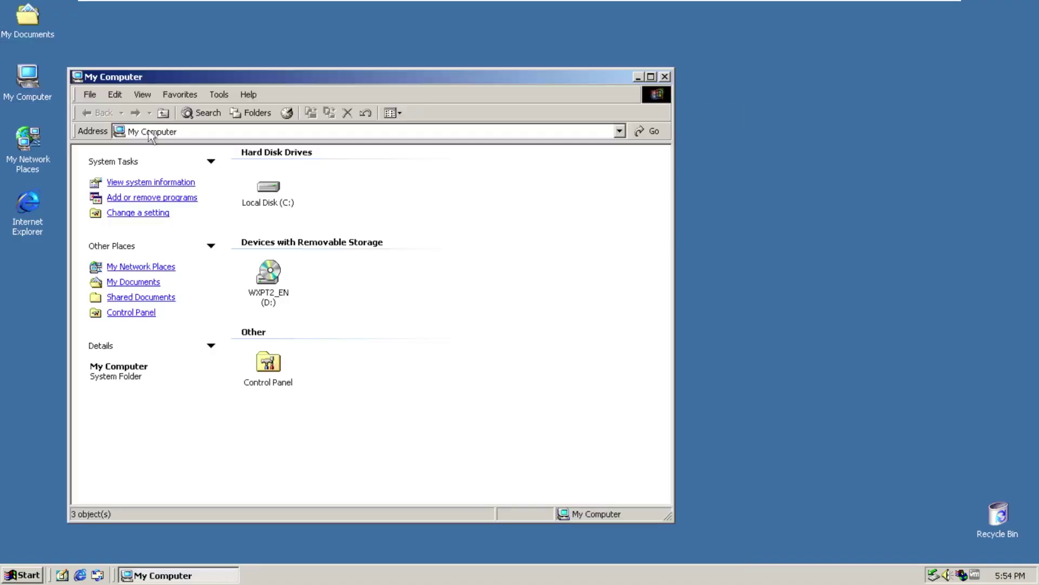
pyautogui.click(269, 185)
pyautogui.rightClick(271, 190)
pyautogui.click(305, 336)
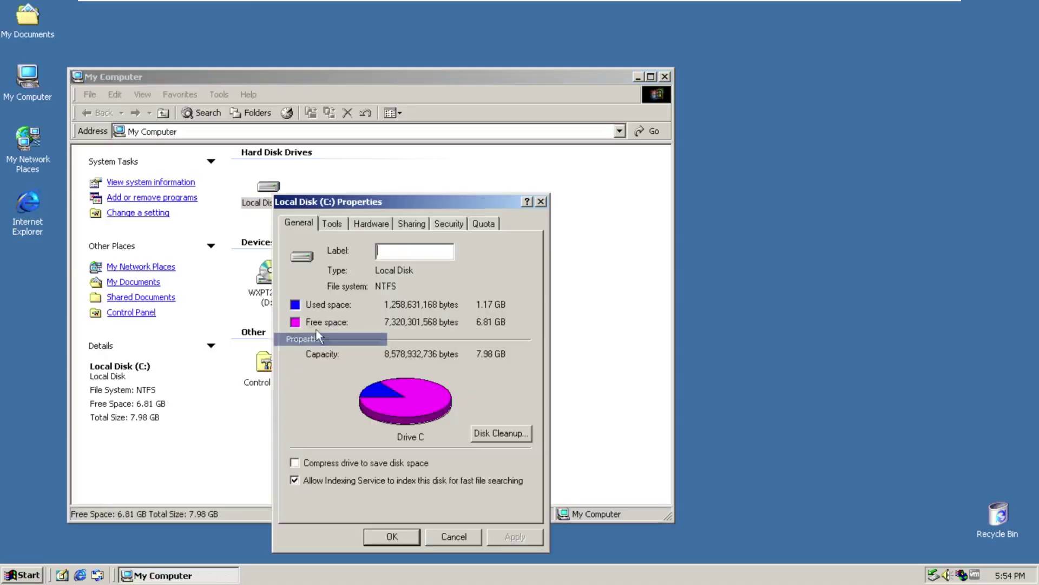
pyautogui.click(540, 202)
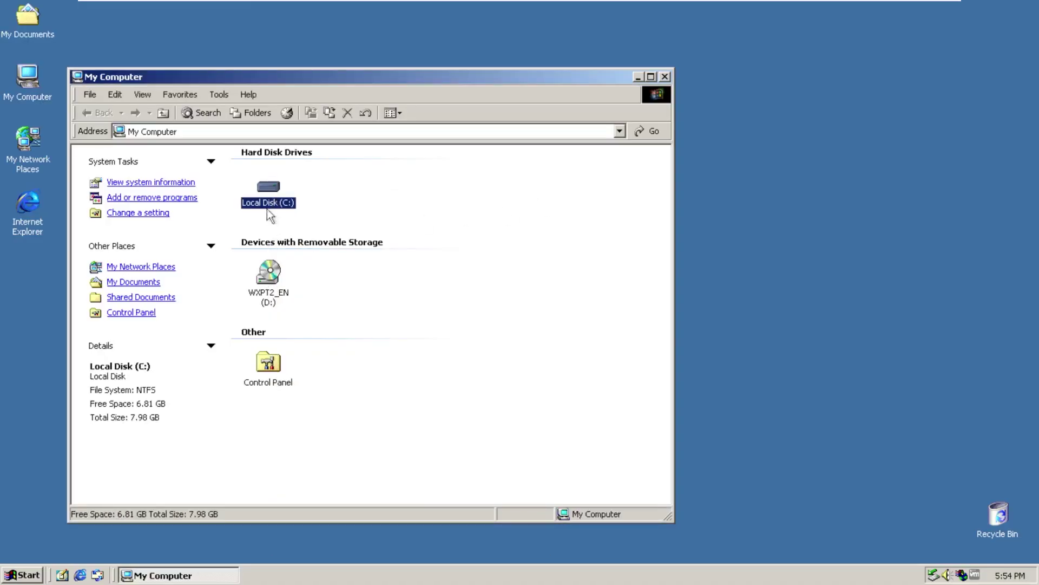
pyautogui.rightClick(268, 187)
pyautogui.click(310, 330)
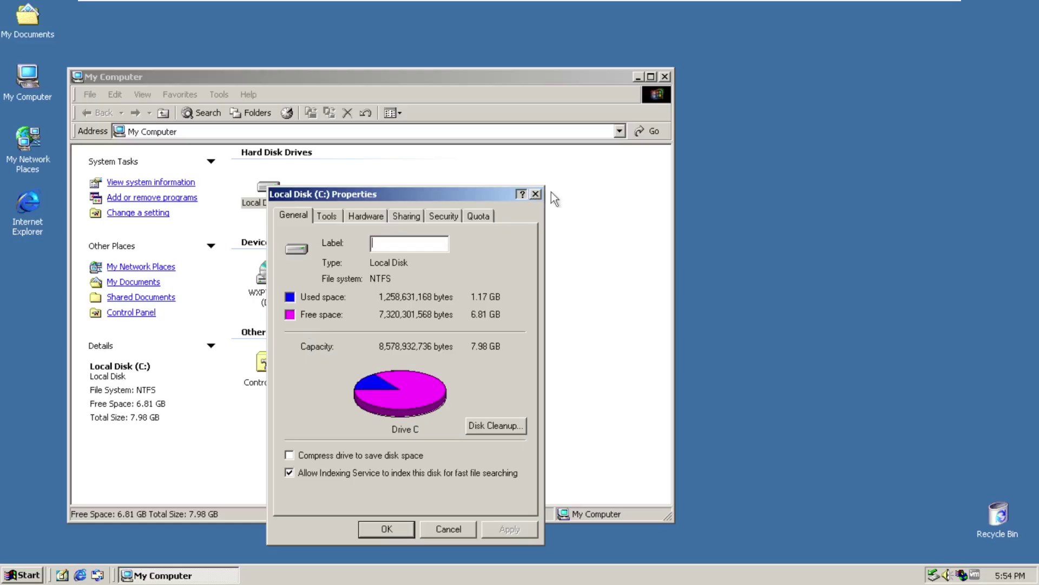
pyautogui.click(535, 194)
pyautogui.hotkey('alt', 'F4')
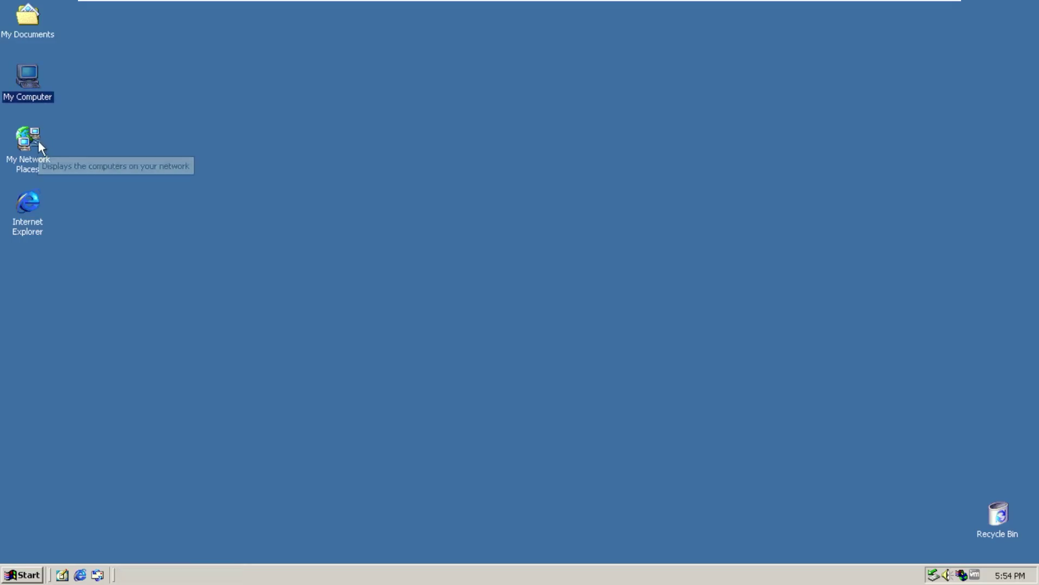
pyautogui.rightClick(36, 141)
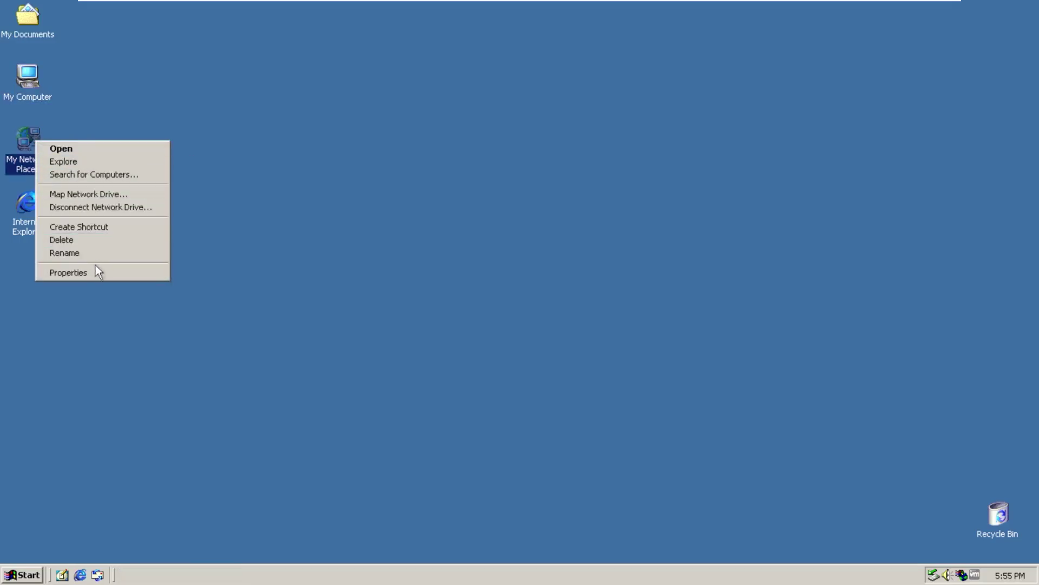
pyautogui.click(95, 271)
pyautogui.rightClick(330, 229)
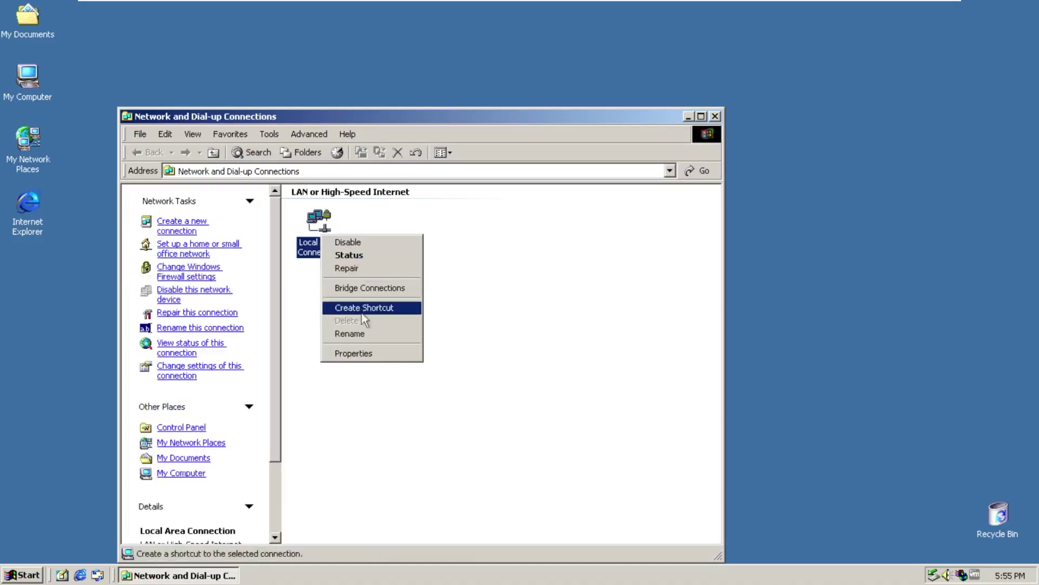
pyautogui.click(362, 352)
pyautogui.press('Escape')
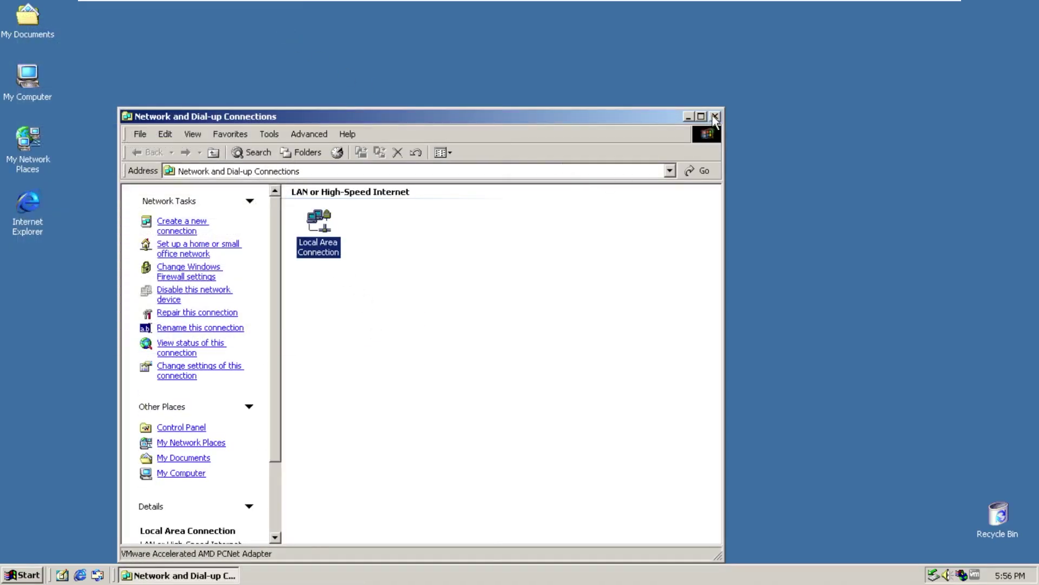
pyautogui.click(715, 116)
pyautogui.click(26, 203)
pyautogui.rightClick(27, 205)
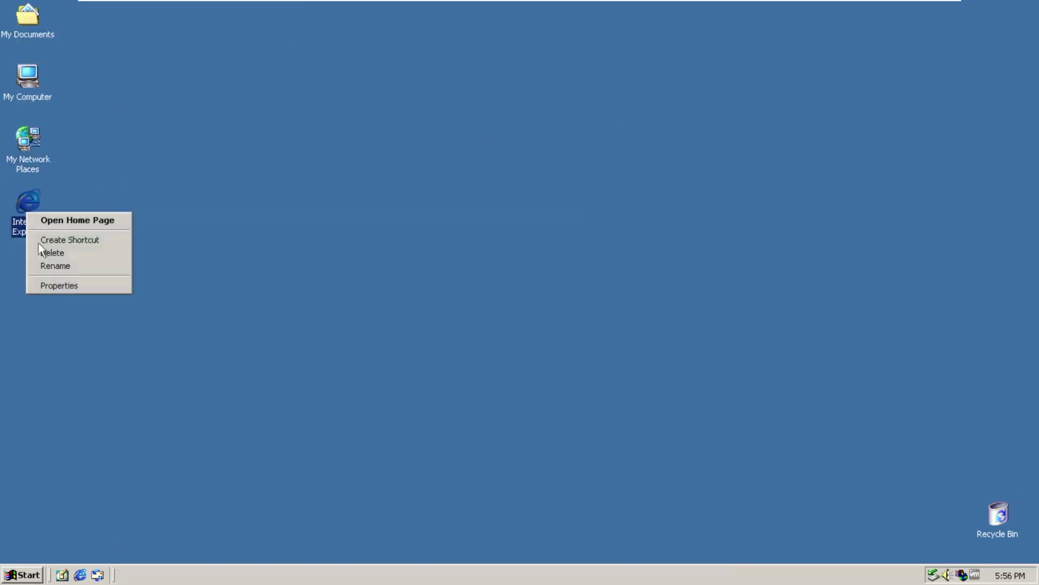
pyautogui.click(54, 284)
pyautogui.click(315, 26)
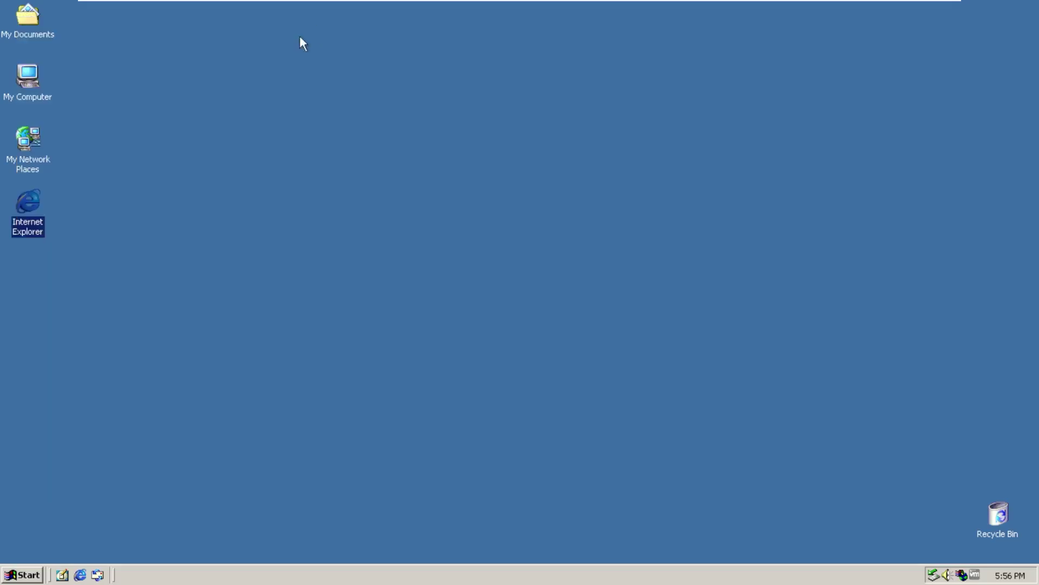
# Browse Start > Programs > Accessories submenus: Communications, Entertainment, Games and System Tools
pyautogui.click(32, 575)
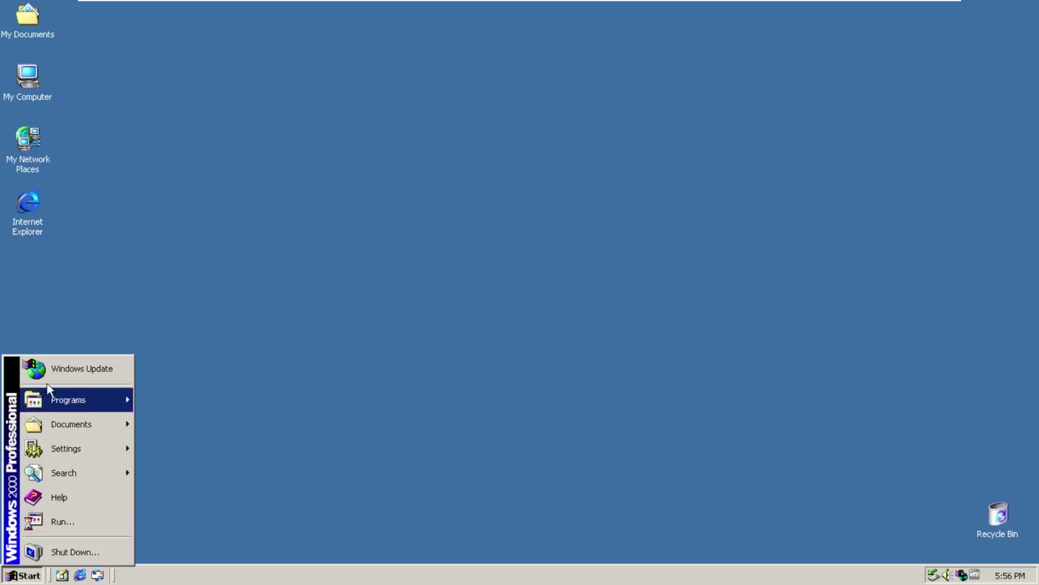
pyautogui.moveTo(67, 400)
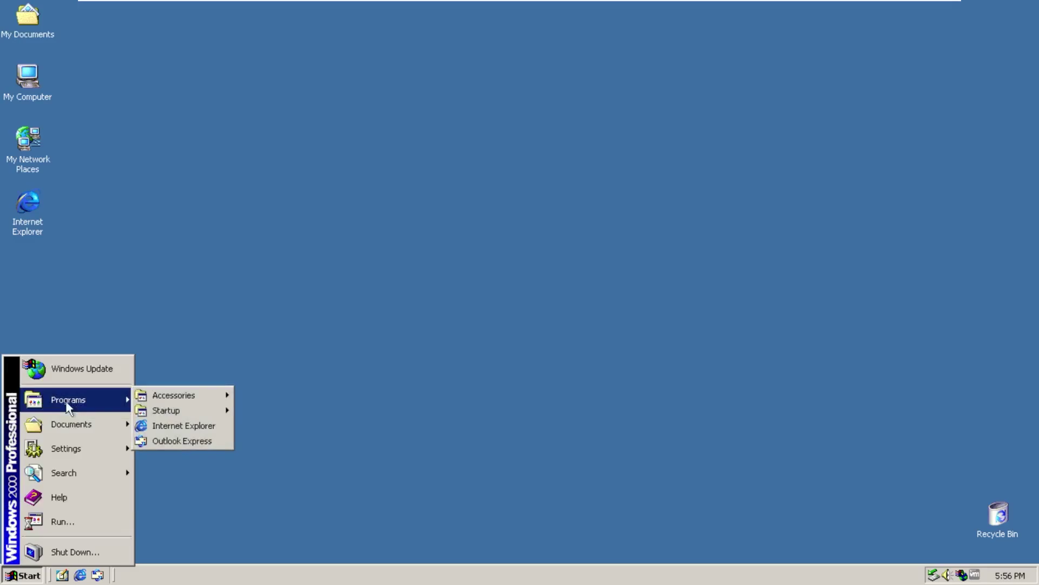
pyautogui.moveTo(153, 399)
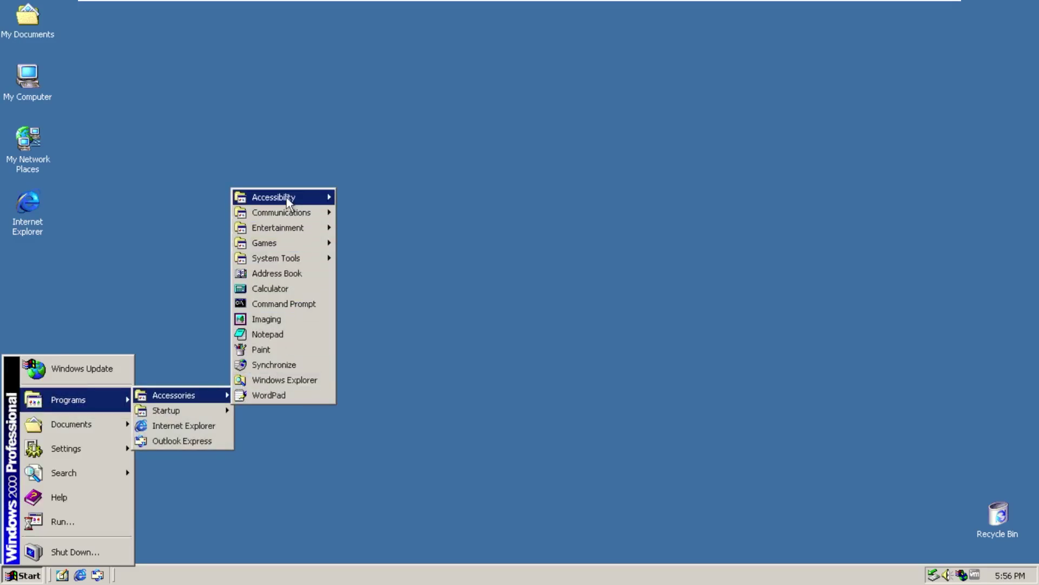
pyautogui.moveTo(288, 213)
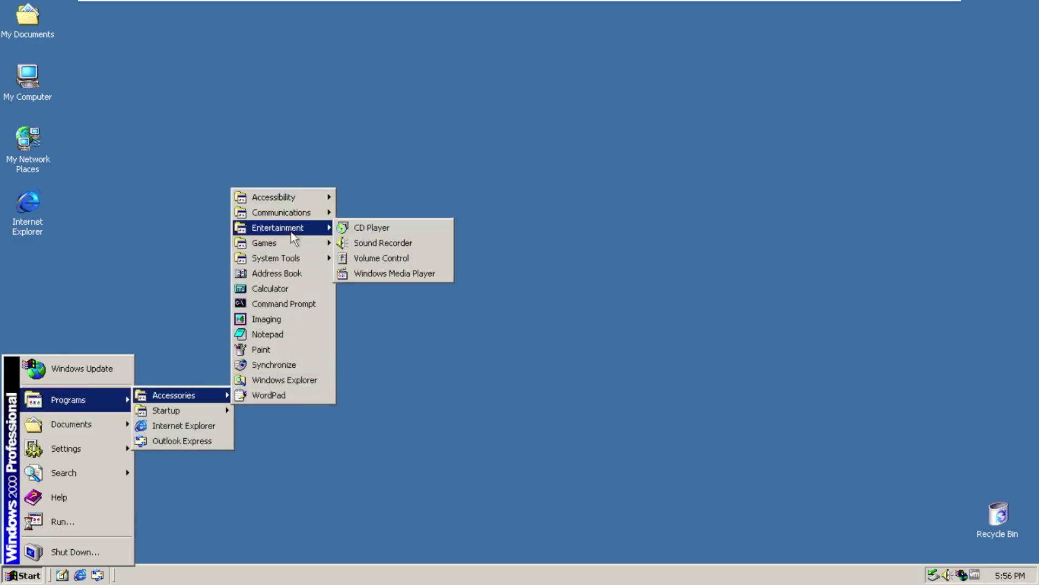
pyautogui.moveTo(296, 242)
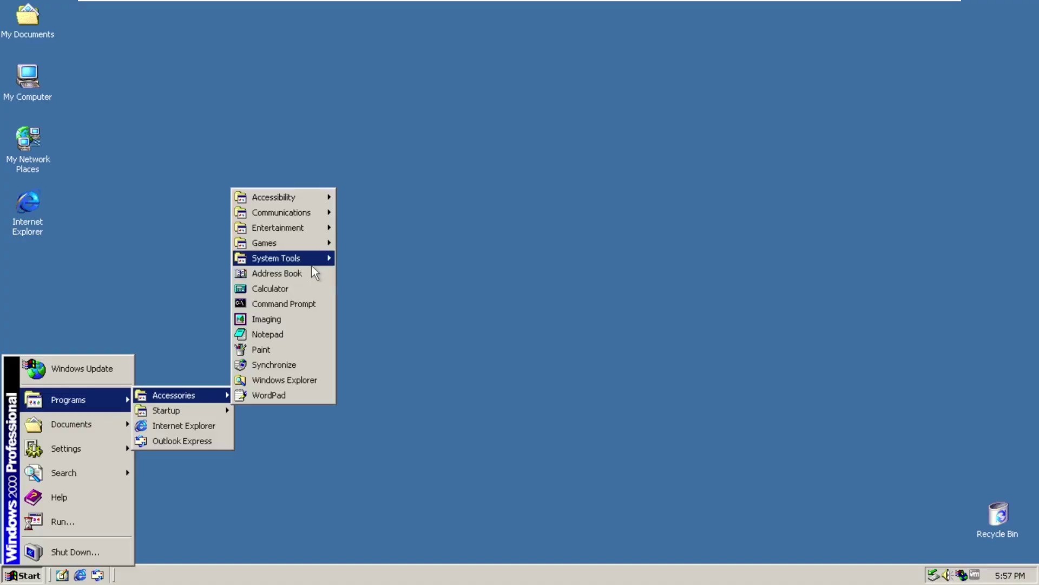
pyautogui.moveTo(313, 265)
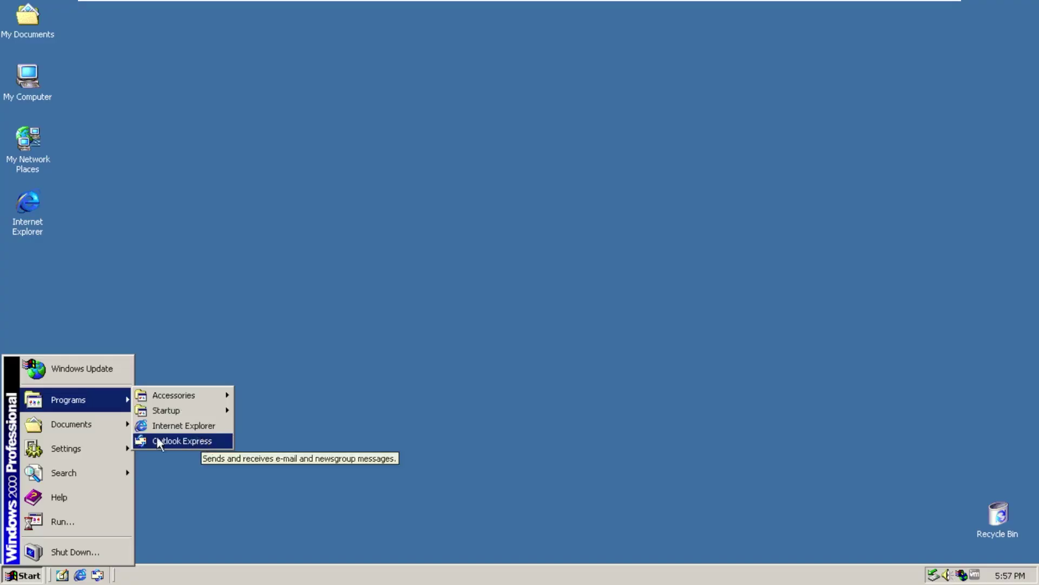
pyautogui.moveTo(65, 419)
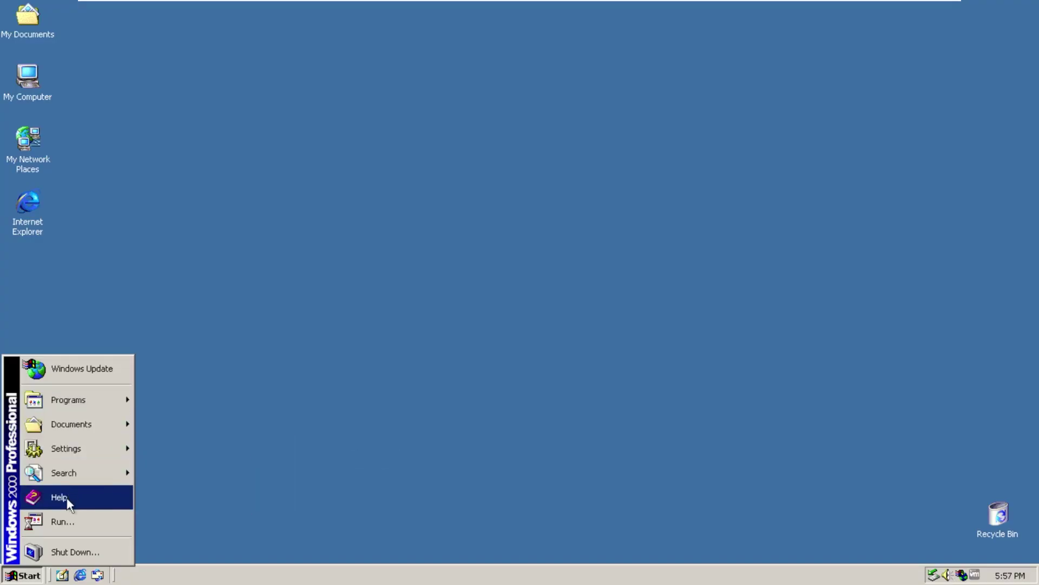
# Try launching Task Manager from the taskbar and via Run 'taskmgr', then dismiss the entry-point error
pyautogui.click(222, 583)
pyautogui.rightClick(222, 582)
pyautogui.click(226, 555)
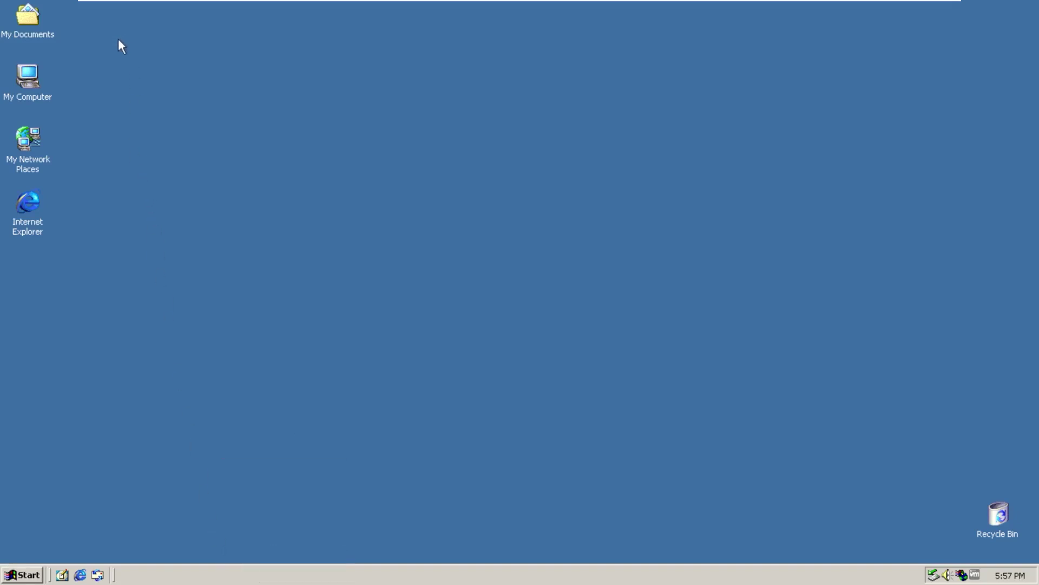
pyautogui.rightClick(231, 576)
pyautogui.click(241, 550)
pyautogui.press('super+r')
pyautogui.write('taskmgr')
pyautogui.press('Return')
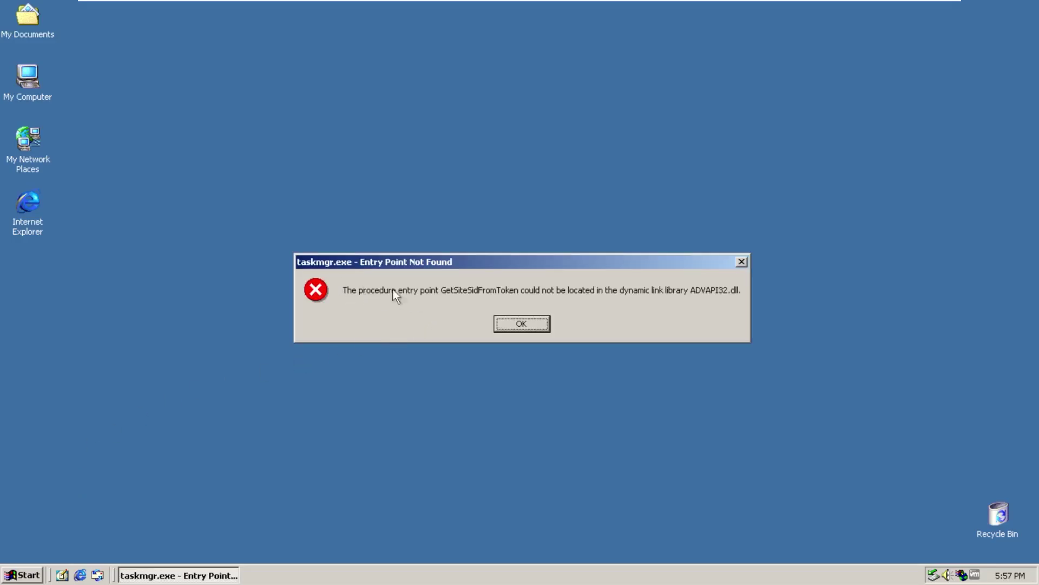
pyautogui.click(530, 323)
# Open and close the Start menu a few times, leaving the desktop clear
pyautogui.click(35, 579)
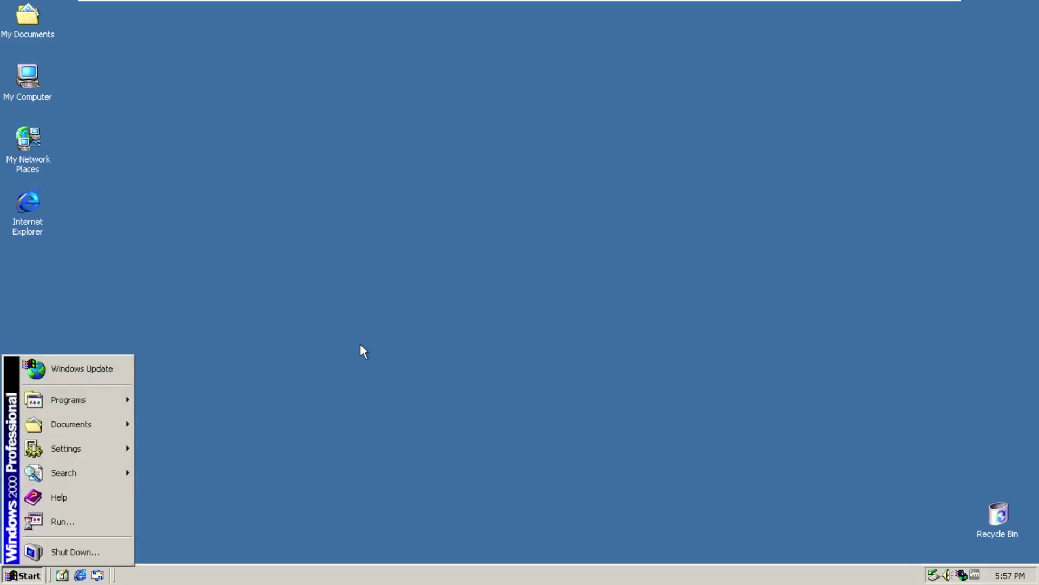
pyautogui.click(353, 358)
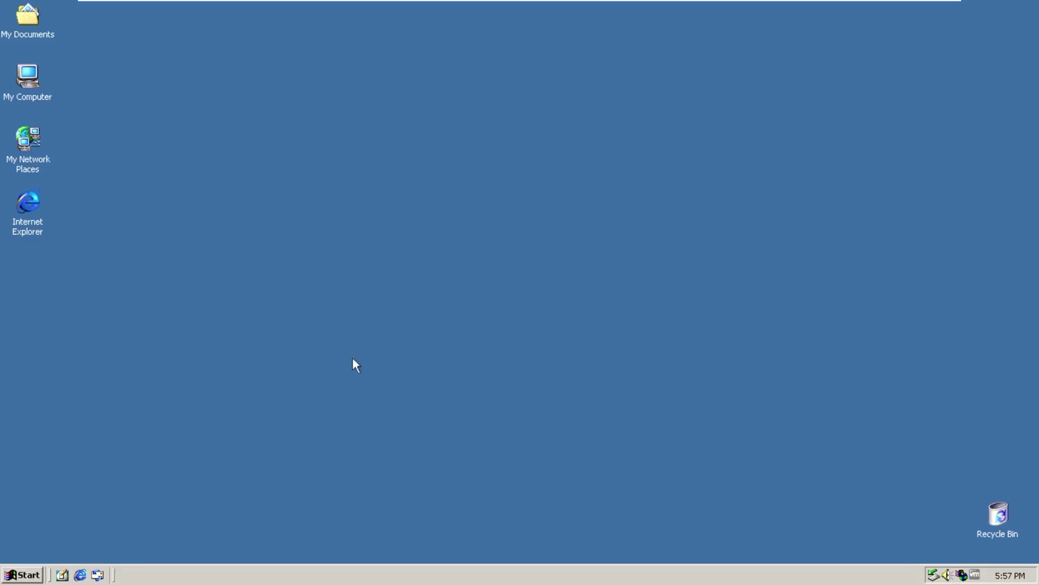
pyautogui.click(35, 576)
pyautogui.click(135, 438)
pyautogui.click(12, 578)
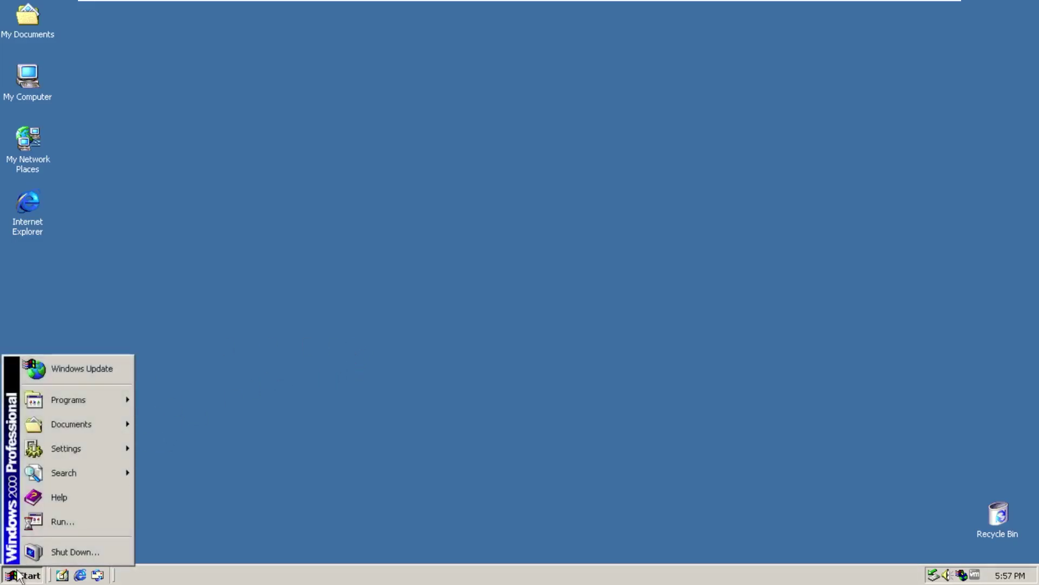
pyautogui.moveTo(115, 450)
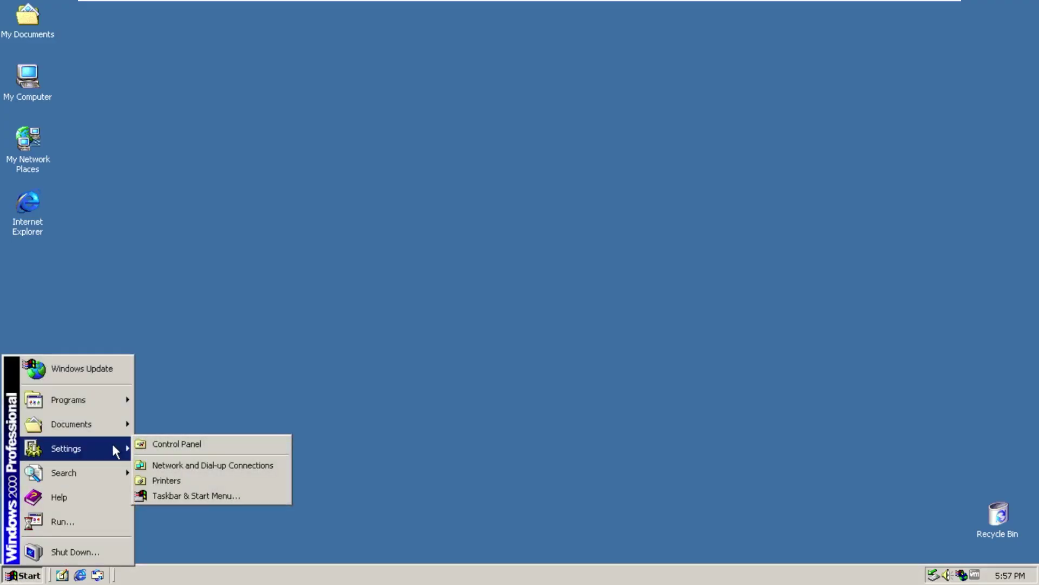
# Run winver and move the About Windows box (version 5.0, Build 2195, SP1) to the centre-right
pyautogui.click(232, 411)
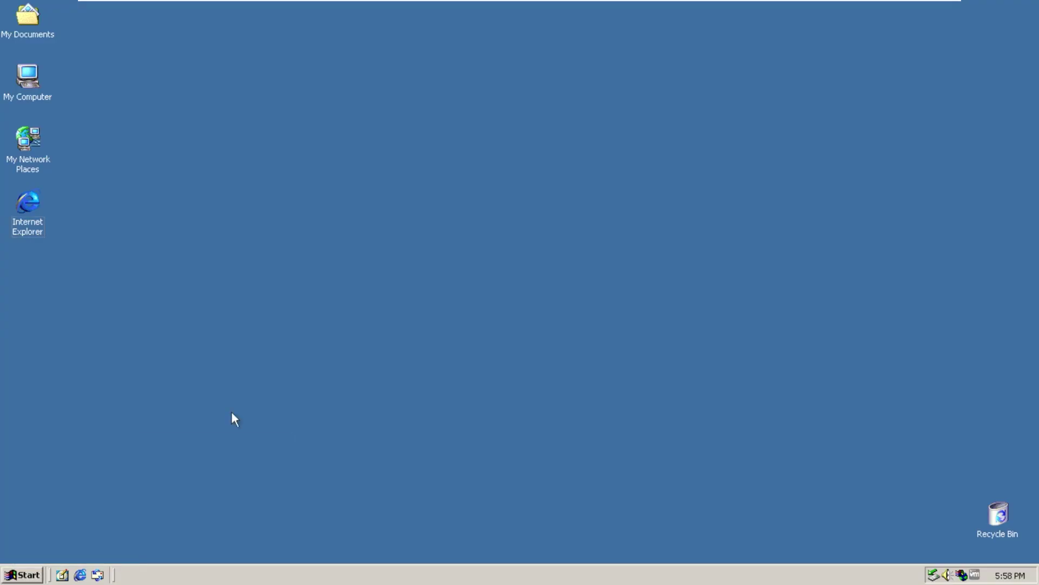
pyautogui.press('super+r')
pyautogui.write('winver')
pyautogui.press('Return')
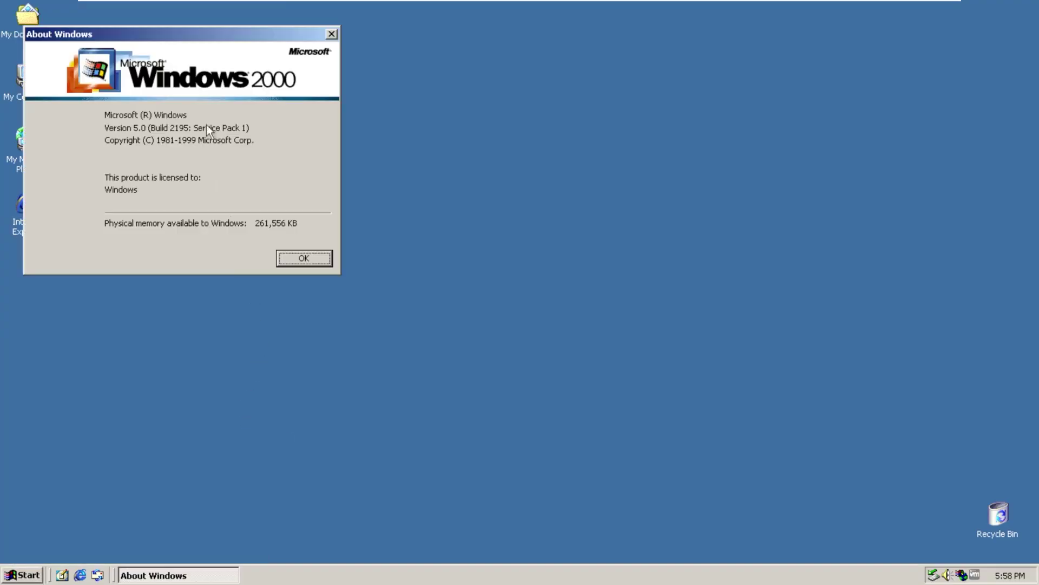
pyautogui.moveTo(233, 29); pyautogui.dragTo(737, 135)
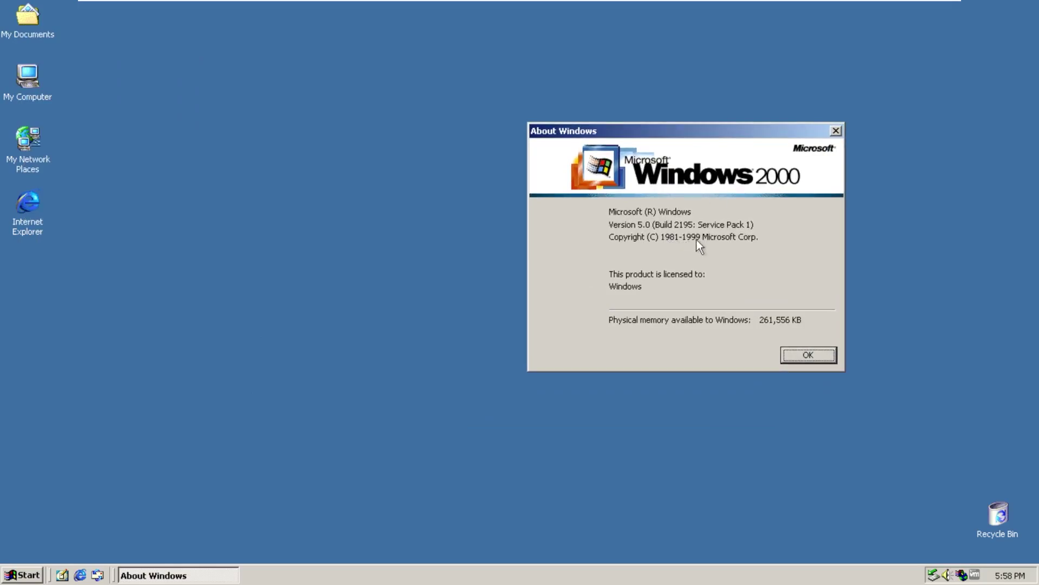
pyautogui.click(22, 575)
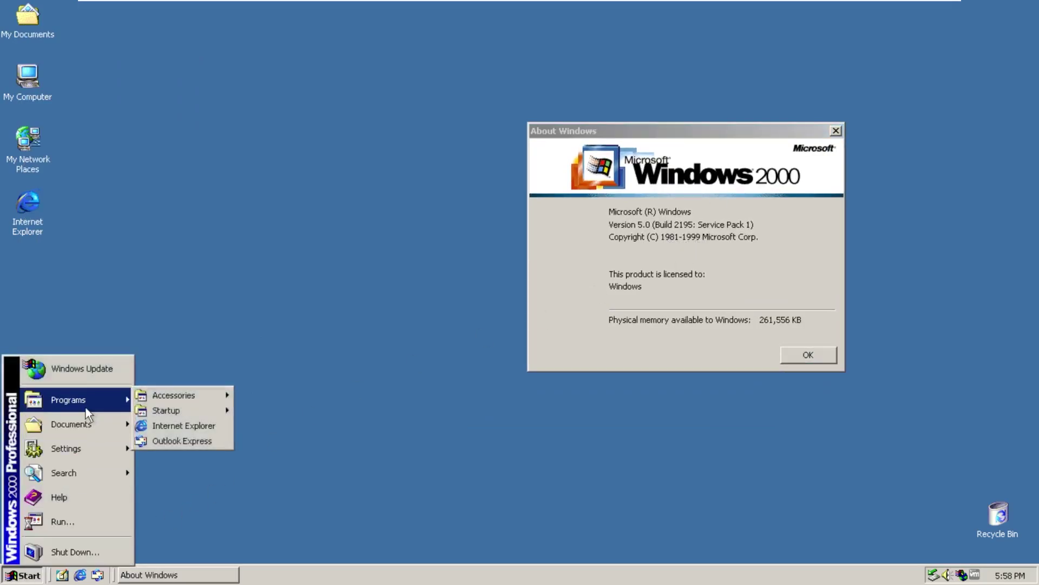
# Launch Windows Explorer from Accessories, reveal the C: drive contents and open the WINNT folder
pyautogui.moveTo(77, 450)
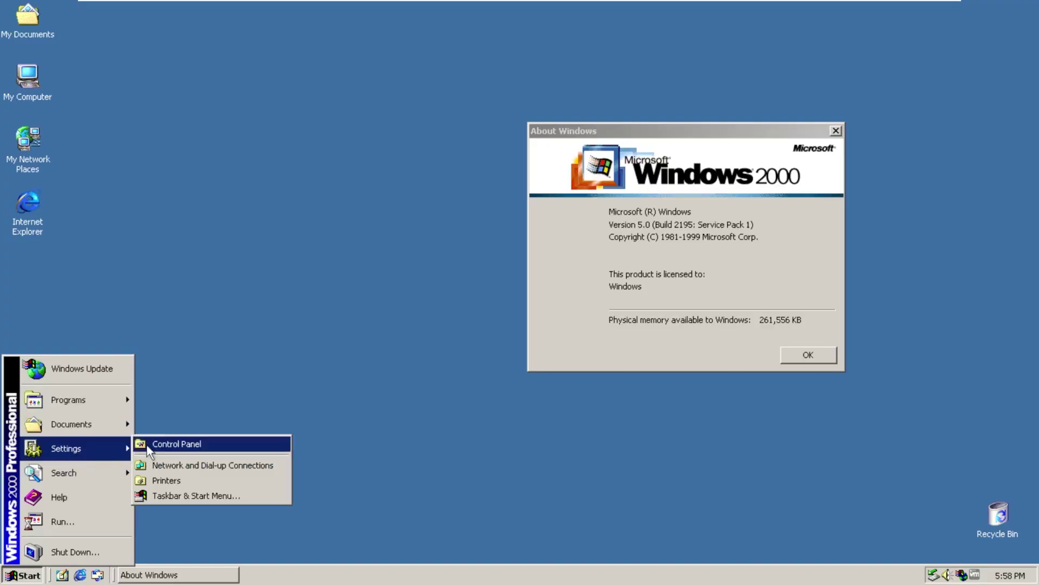
pyautogui.moveTo(81, 401)
pyautogui.moveTo(165, 400)
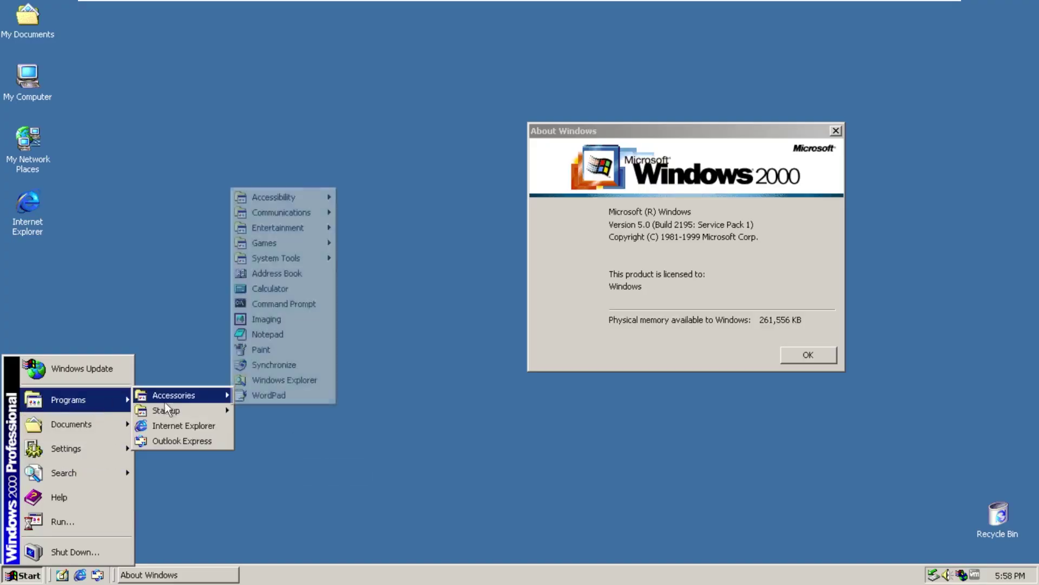
pyautogui.click(284, 379)
pyautogui.click(197, 267)
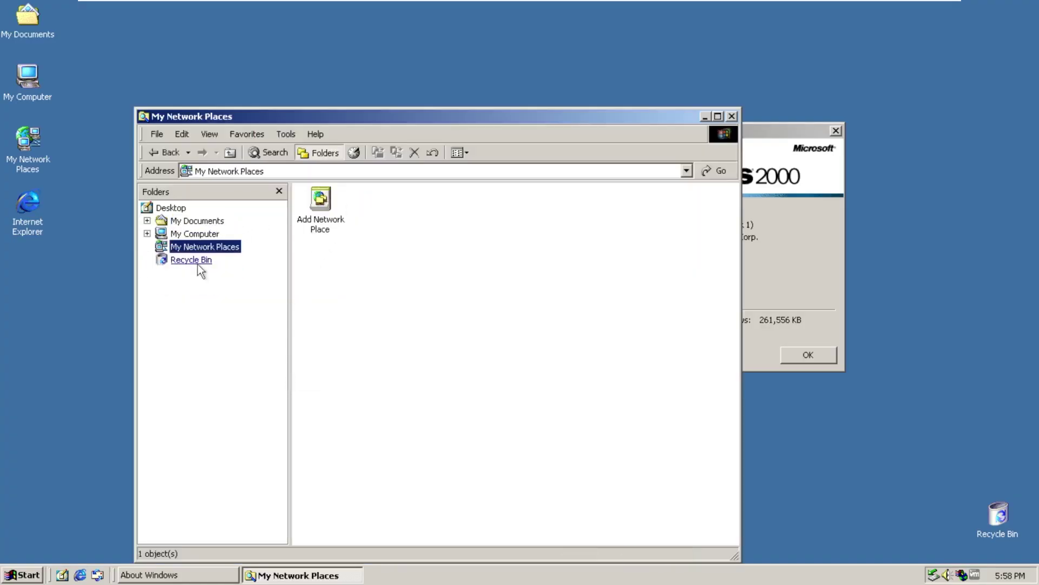
pyautogui.click(195, 233)
pyautogui.doubleClick(320, 224)
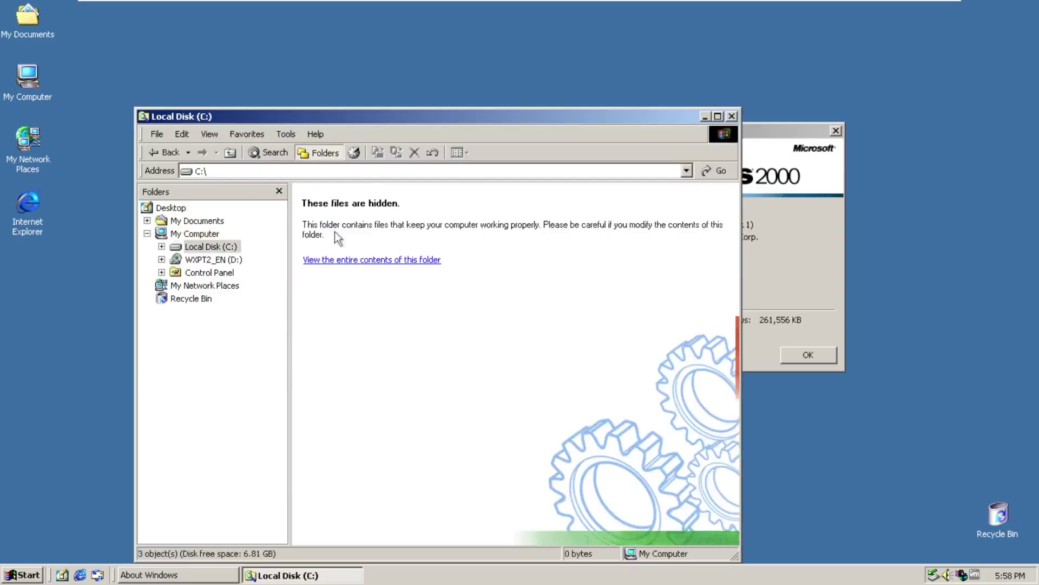
pyautogui.click(342, 260)
pyautogui.doubleClick(434, 201)
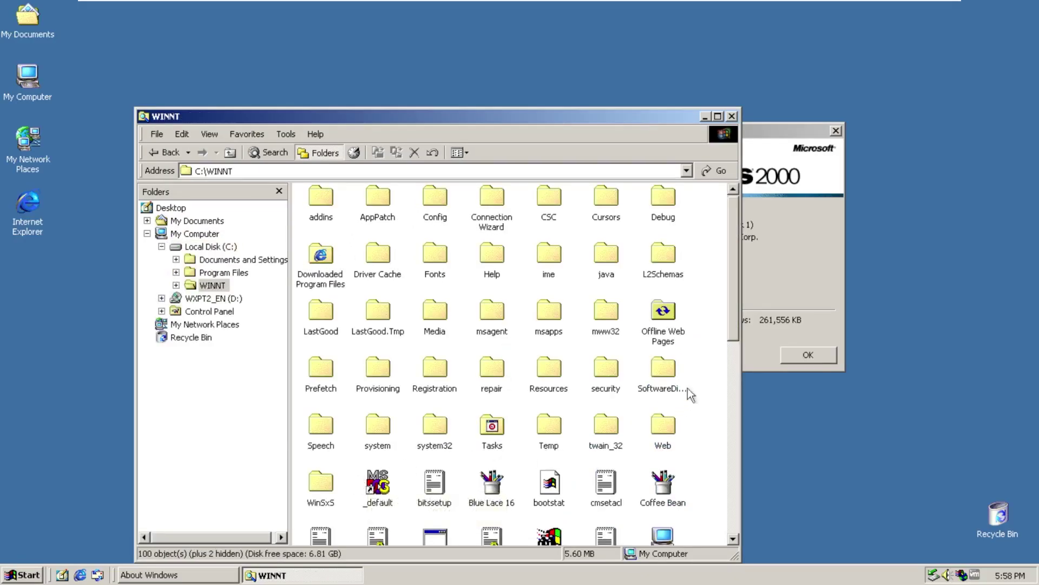
# Try the Windows 2000 Discover tour and the Getting Started welcome screen, closing each
pyautogui.scroll(-5, 717, 379)
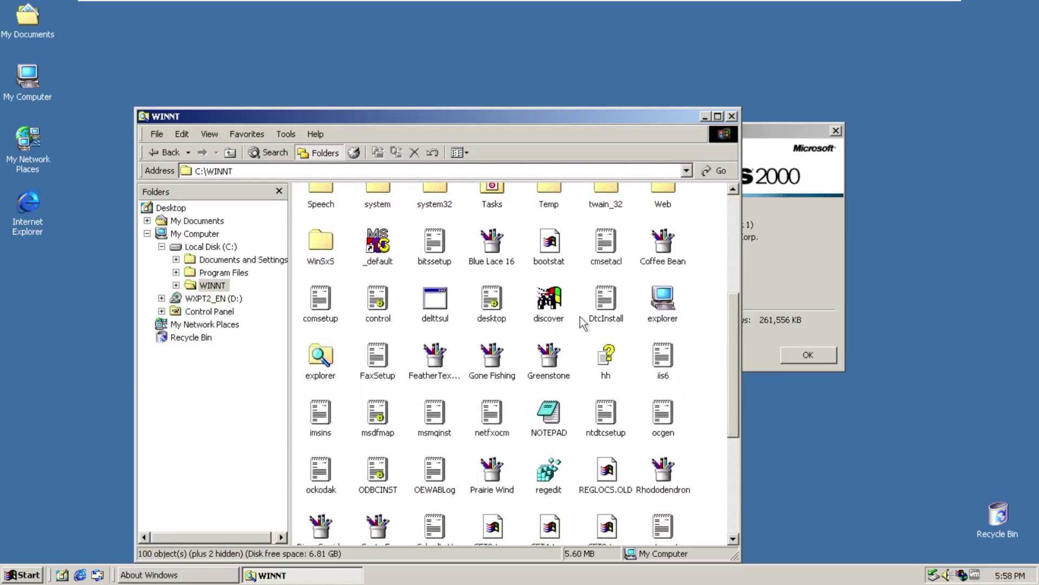
pyautogui.doubleClick(552, 301)
pyautogui.click(301, 456)
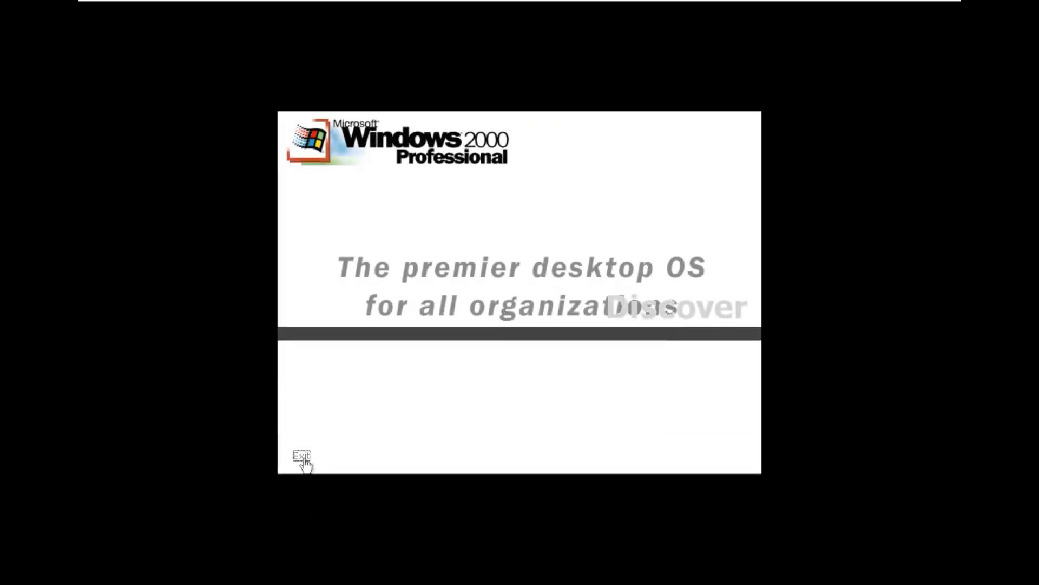
pyautogui.scroll(-6, 627, 356)
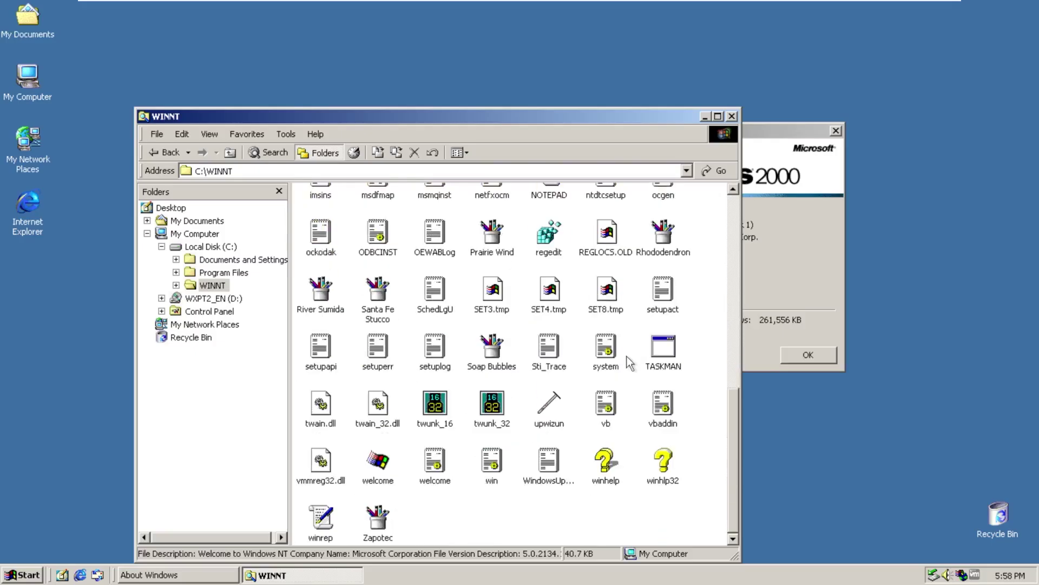
pyautogui.doubleClick(390, 465)
pyautogui.click(677, 399)
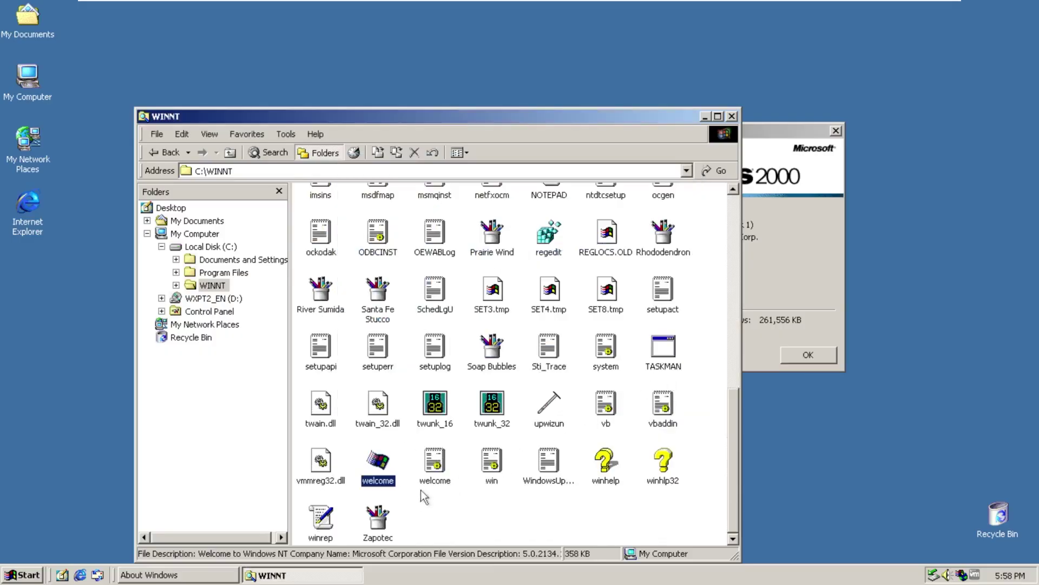
# View the WindowsUpdate log in Notepad, then close Notepad and the WINNT folder window
pyautogui.rightClick(379, 517)
pyautogui.click(503, 536)
pyautogui.scroll(3, 525, 490)
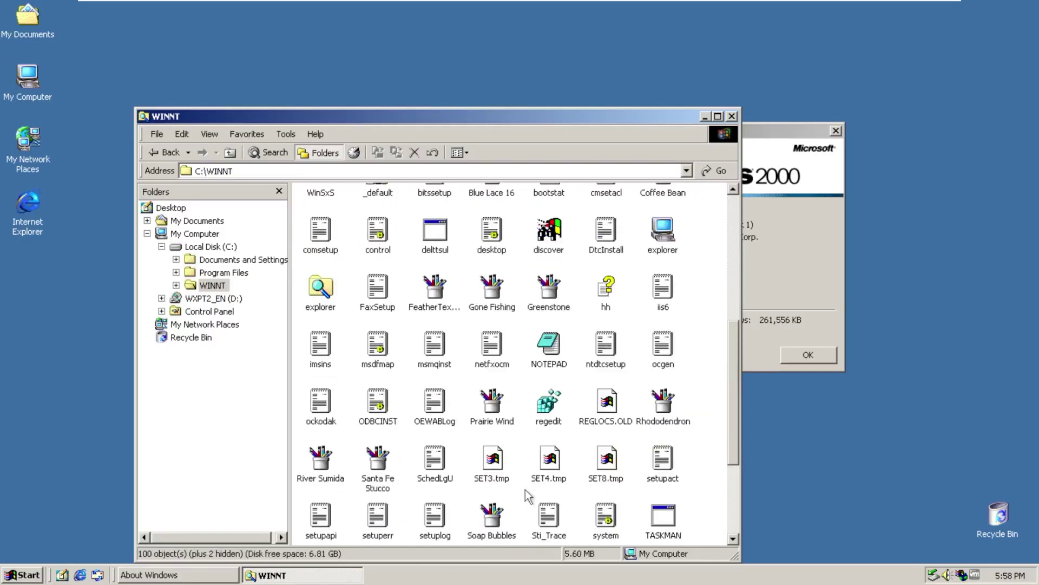
pyautogui.scroll(-3, 541, 479)
pyautogui.doubleClick(548, 471)
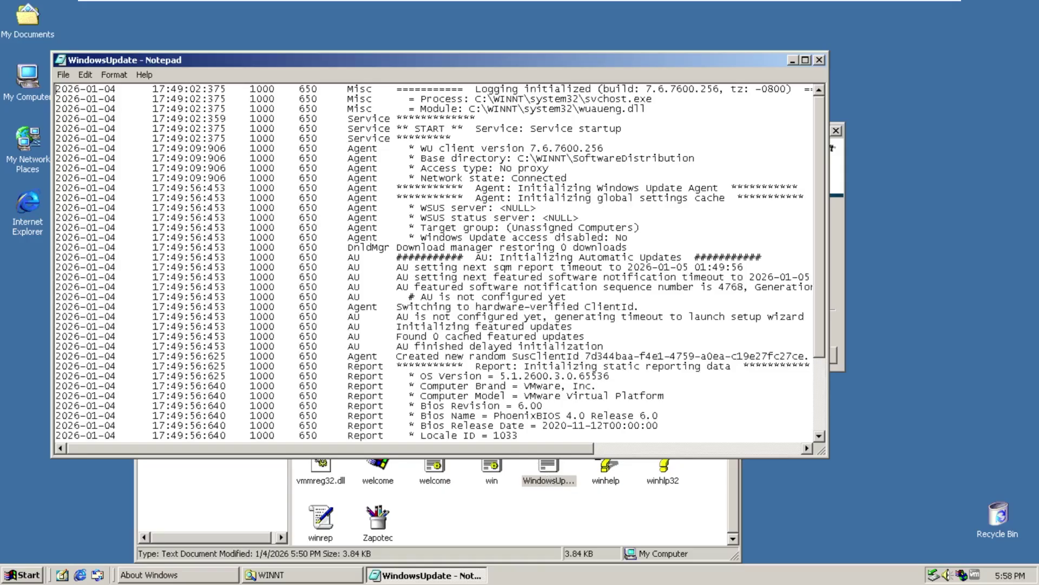
pyautogui.hotkey('alt', 'F4')
pyautogui.click(733, 114)
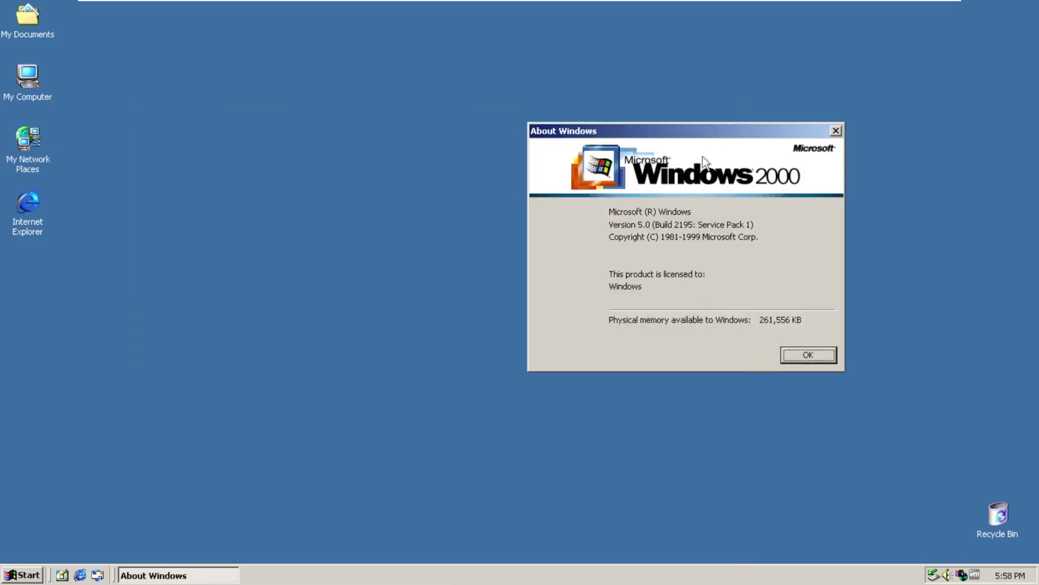